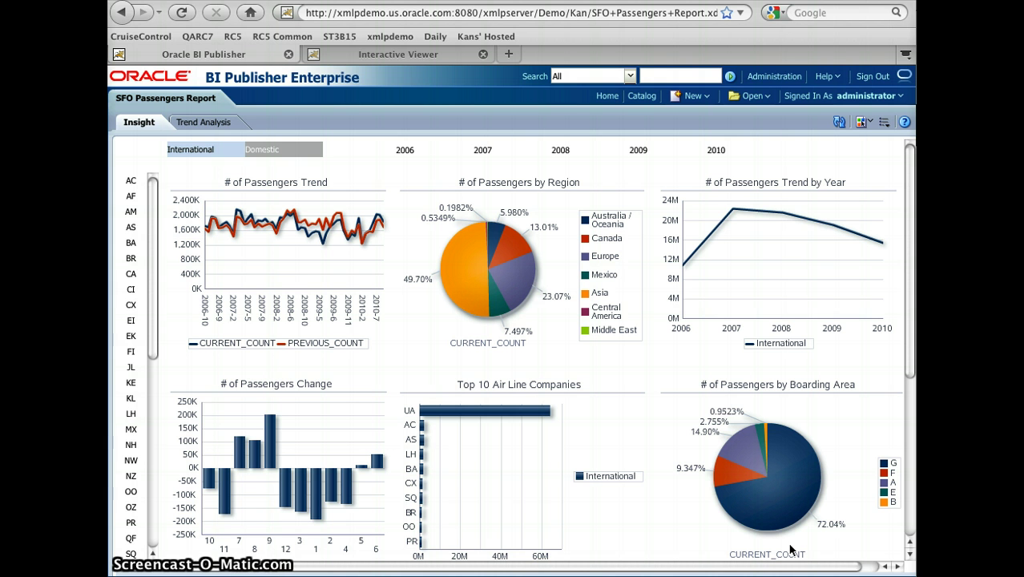
Filter the SFO Passengers charts to Domestic data for 2006, then begin a new report
left_click(267, 156)
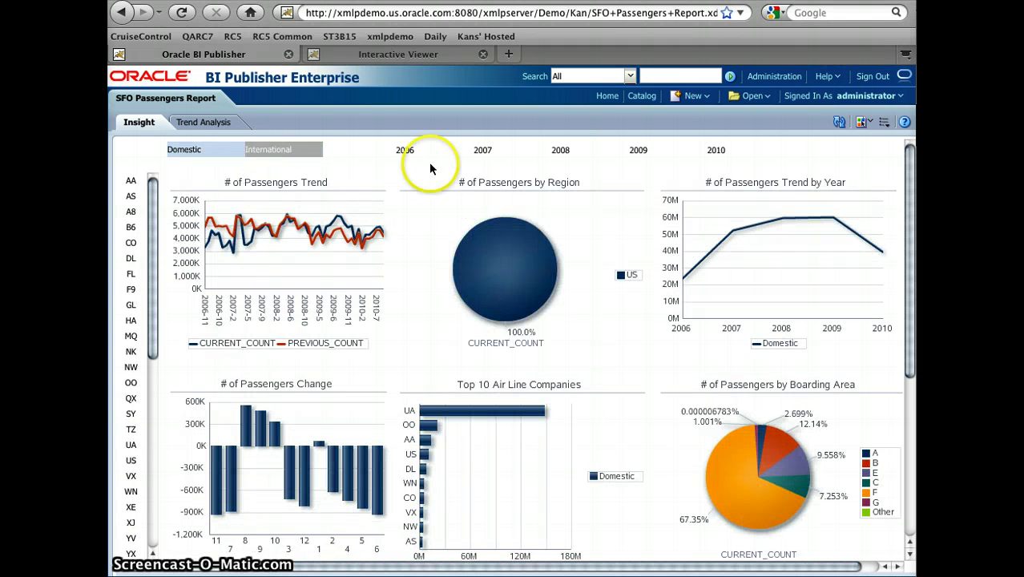
left_click(405, 150)
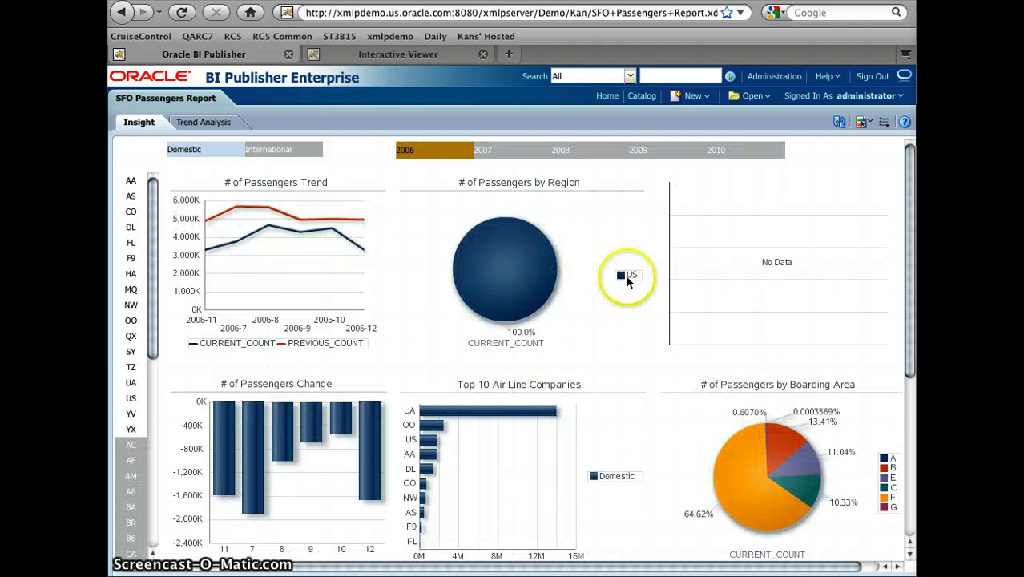
left_click(703, 97)
left_click(698, 110)
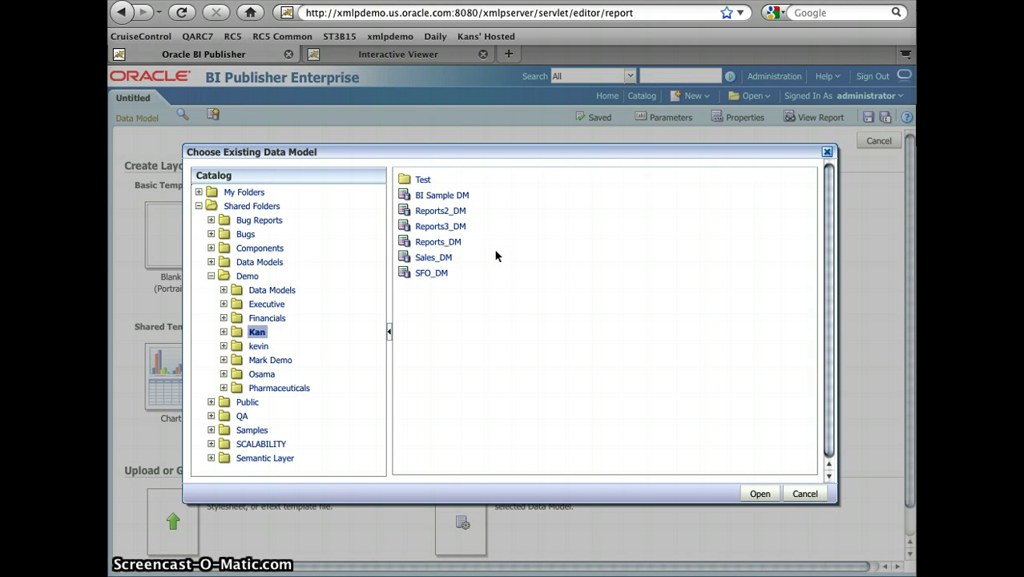
Base the new report on the SFO_DM data model with a Blank (Landscape) layout
left_click(426, 279)
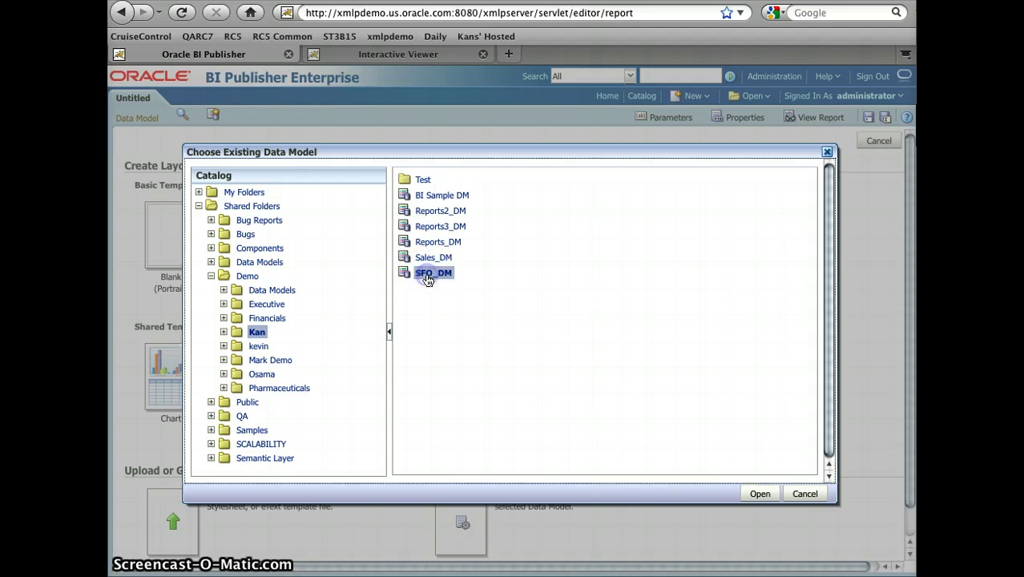
left_click(767, 491)
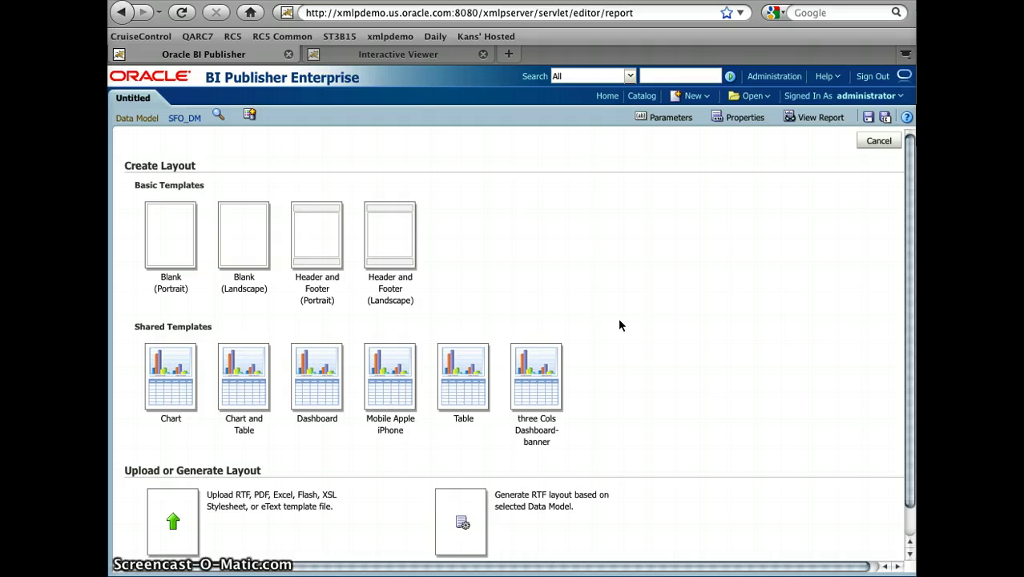
left_click(238, 234)
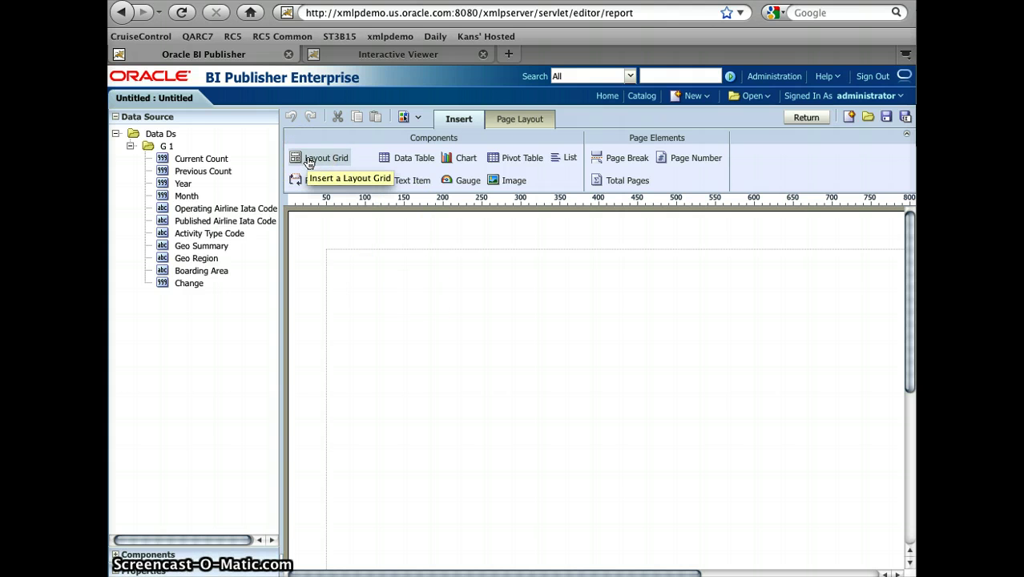
Insert a layout grid with 3 rows and 3 columns onto the page
left_click_drag(308, 160, 407, 293)
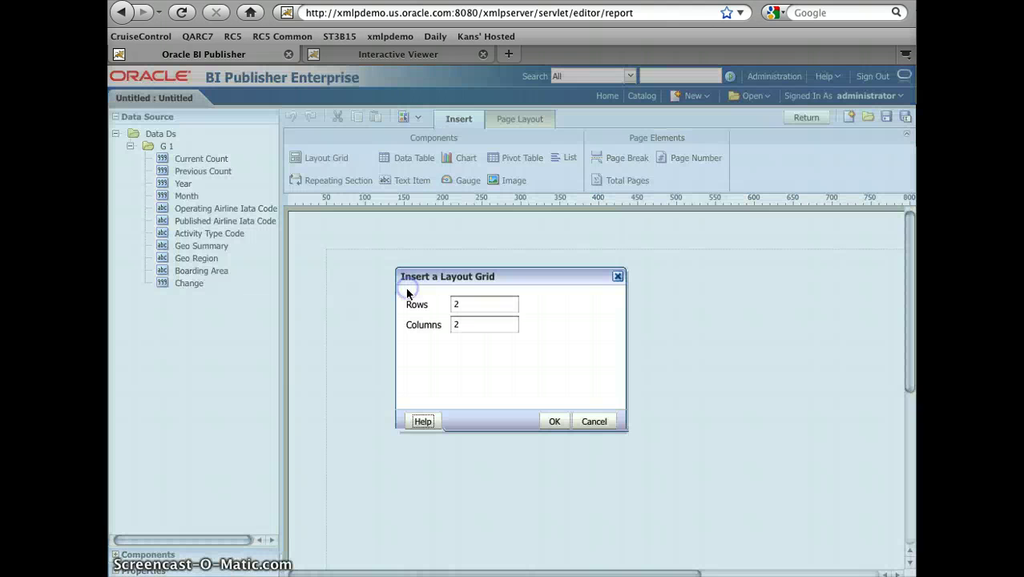
left_click(478, 305)
type("3")
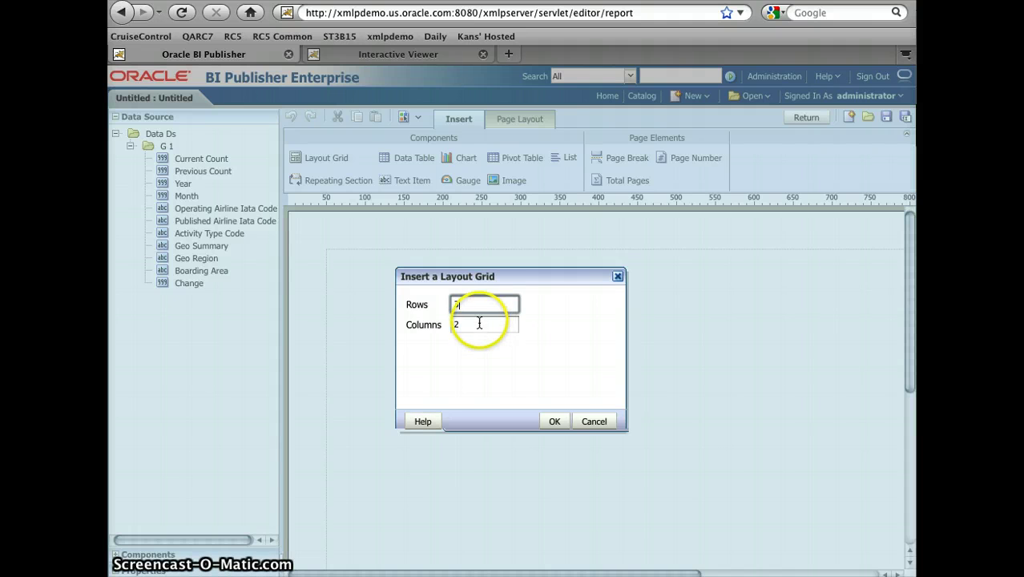
left_click(479, 324)
type("3")
left_click(553, 420)
Place three empty charts into the grid's left, middle and right cells
left_click(454, 119)
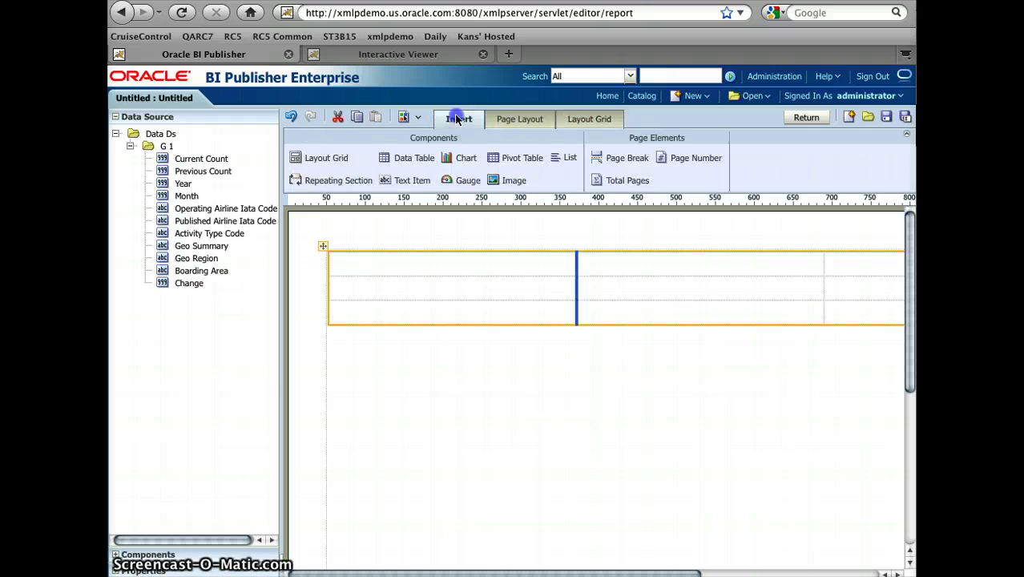
left_click_drag(463, 158, 504, 288)
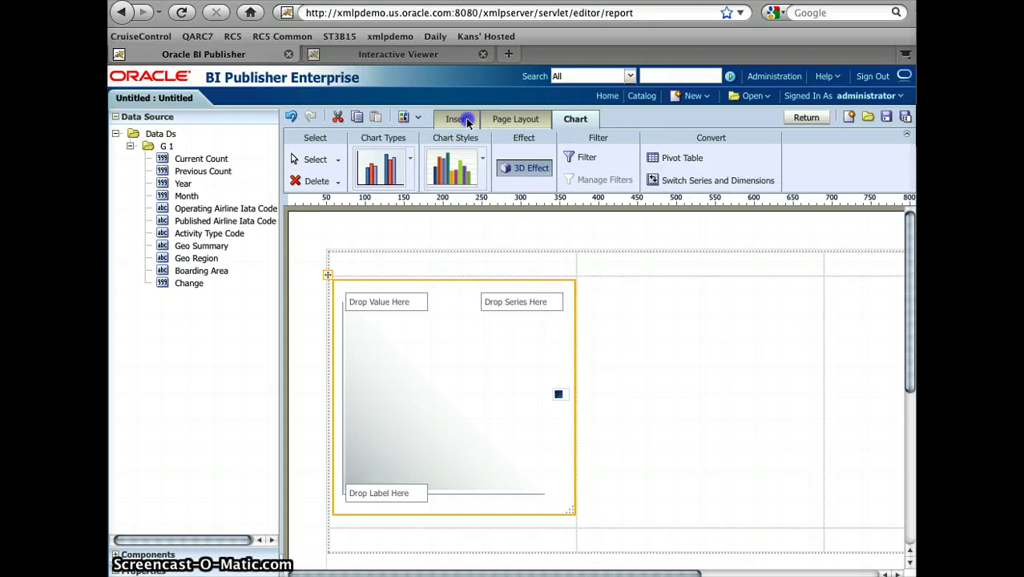
left_click(468, 120)
left_click_drag(464, 165, 681, 355)
left_click(456, 118)
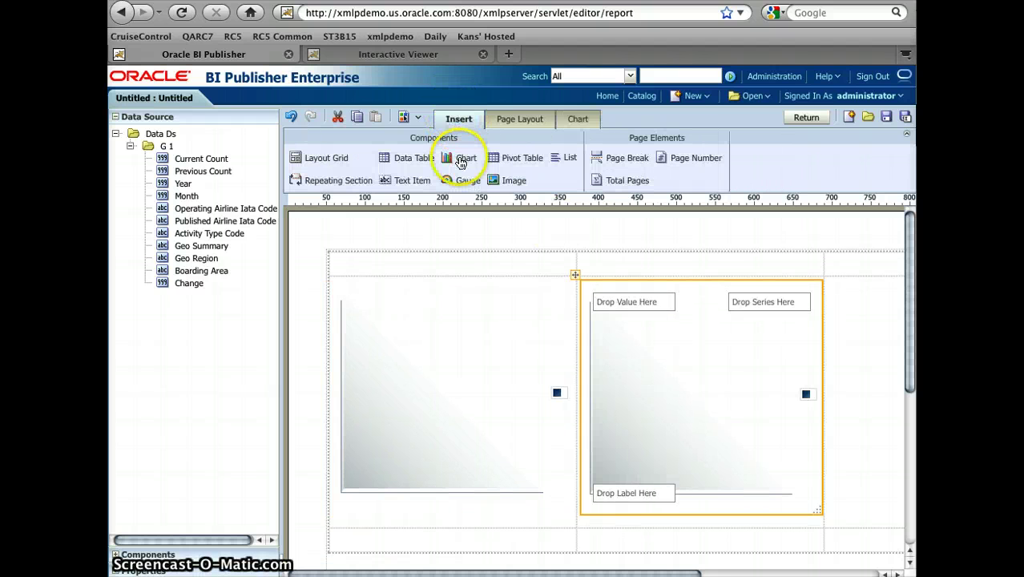
left_click_drag(460, 163, 863, 327)
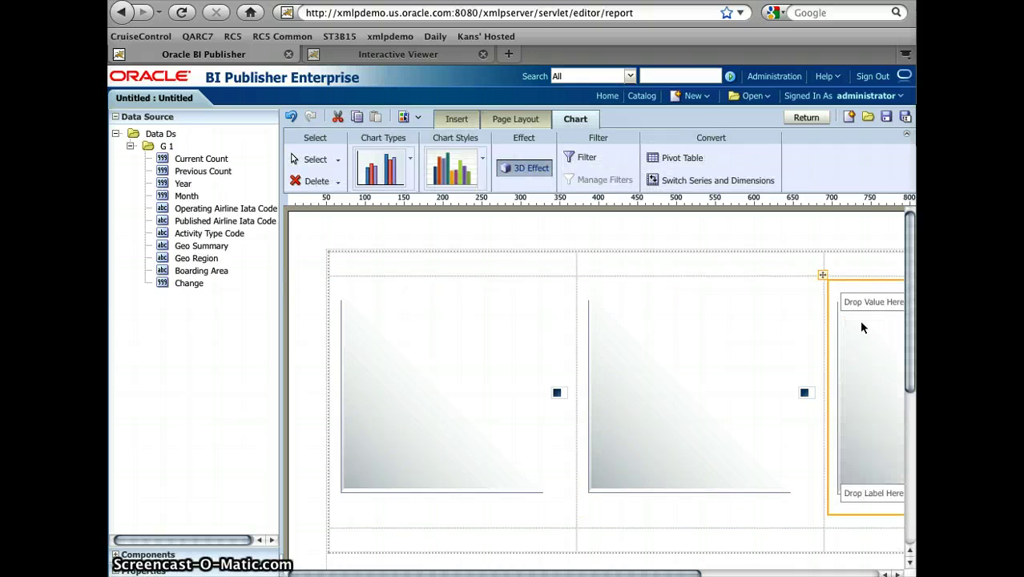
Plot Current Count and Previous Count against Year and Month in the left chart
left_click(485, 312)
left_click_drag(164, 158, 378, 298)
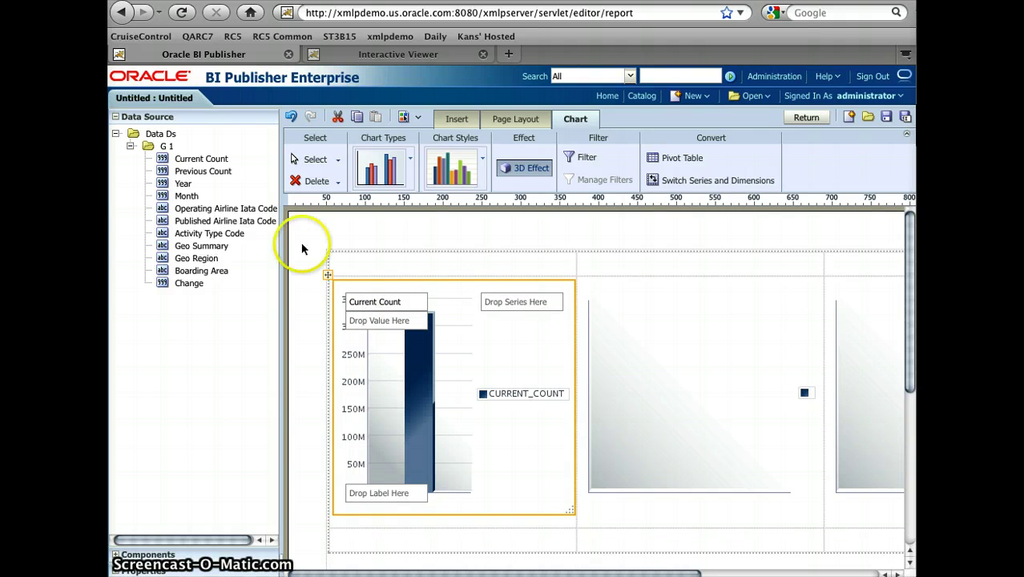
left_click_drag(201, 172, 403, 321)
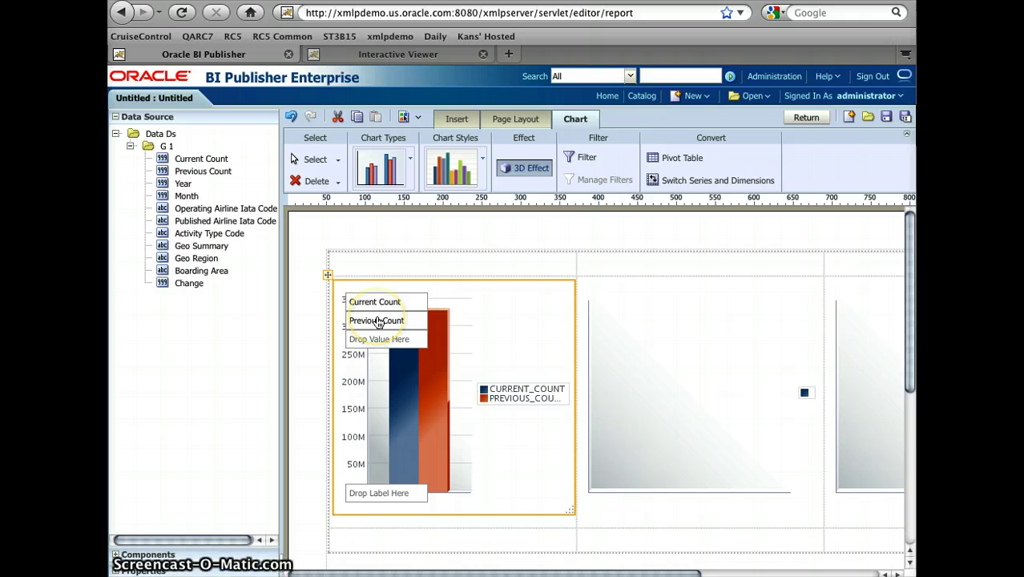
left_click(363, 325)
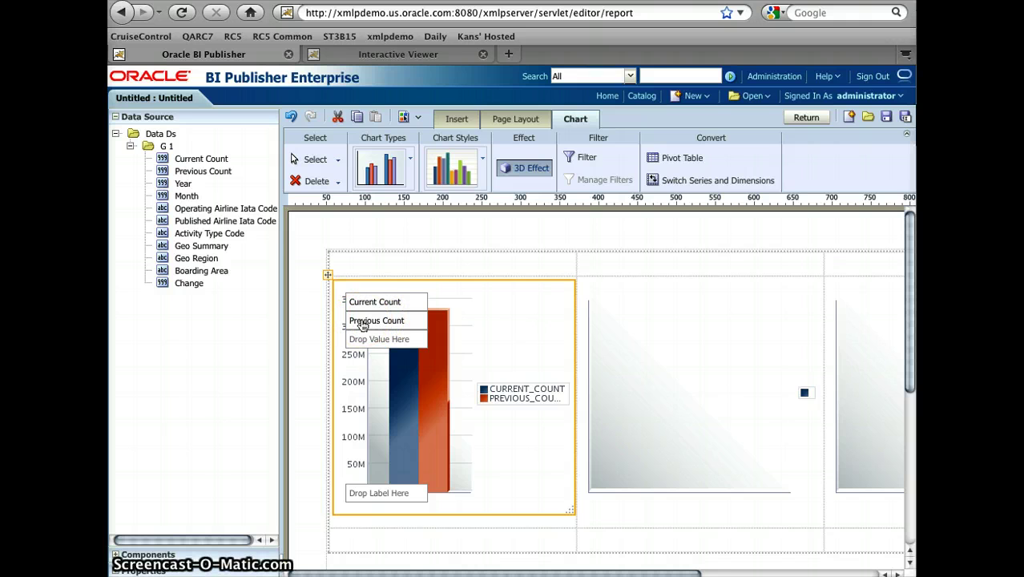
left_click(202, 197)
left_click_drag(202, 197, 404, 491)
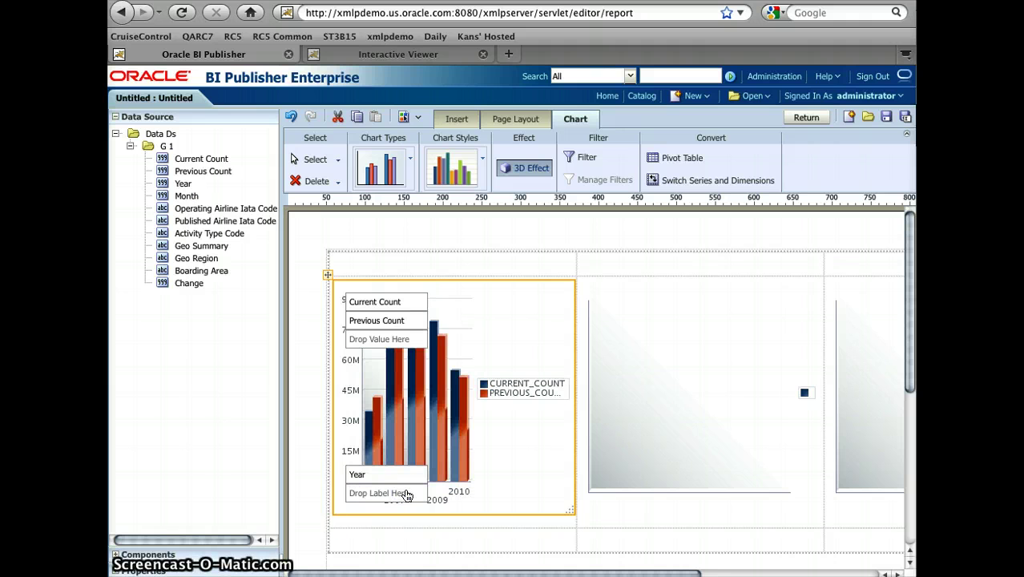
left_click_drag(182, 197, 377, 495)
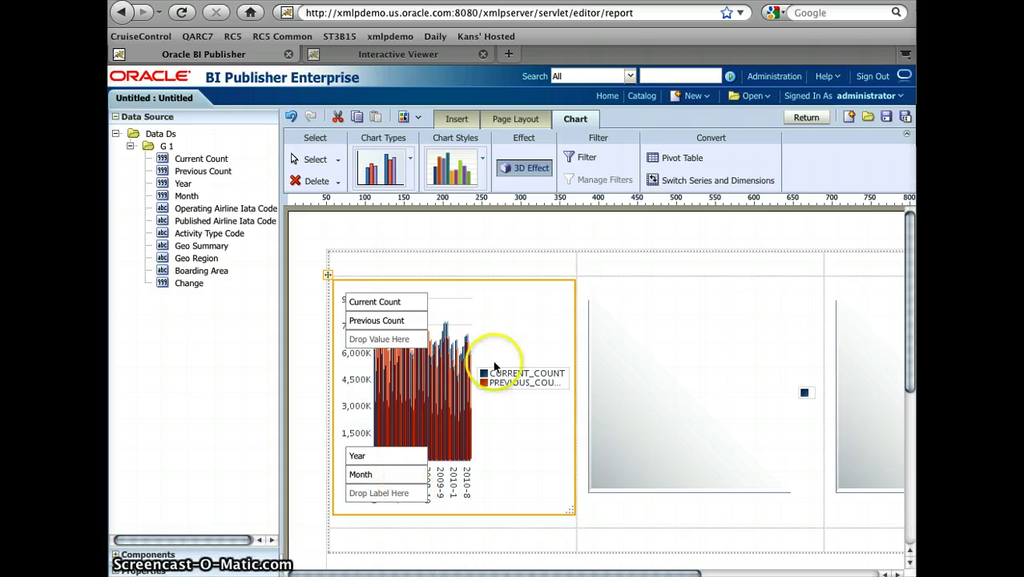
Change the first chart to a Vertical Line chart with 3D Effect turned off
left_click(409, 178)
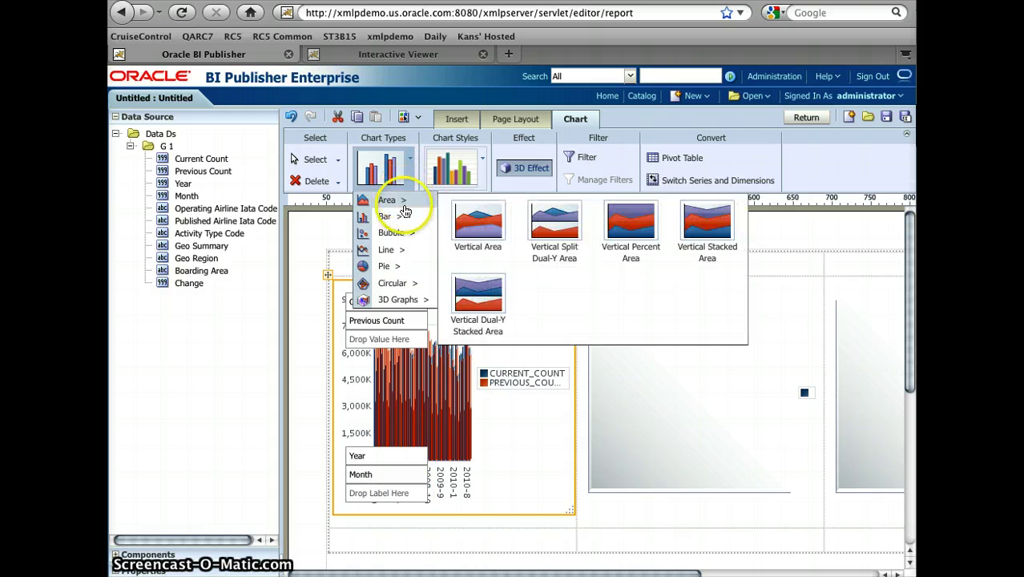
mouse_move(402, 273)
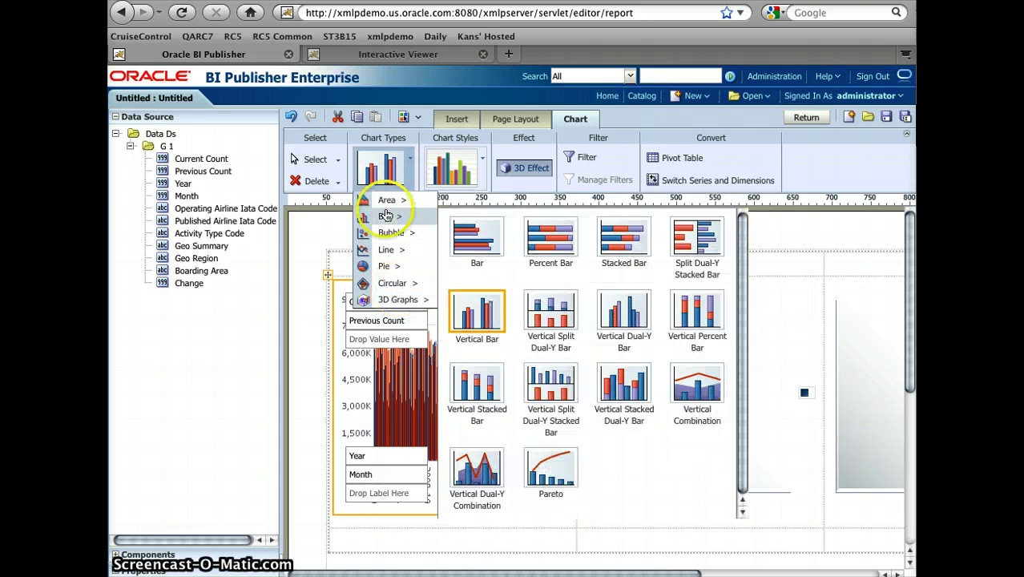
mouse_move(387, 200)
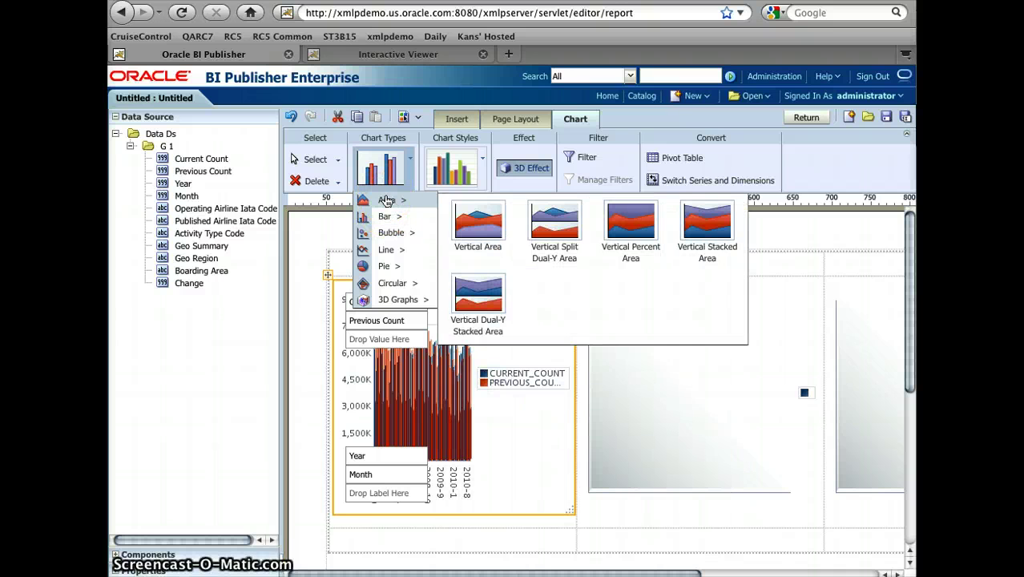
left_click(386, 250)
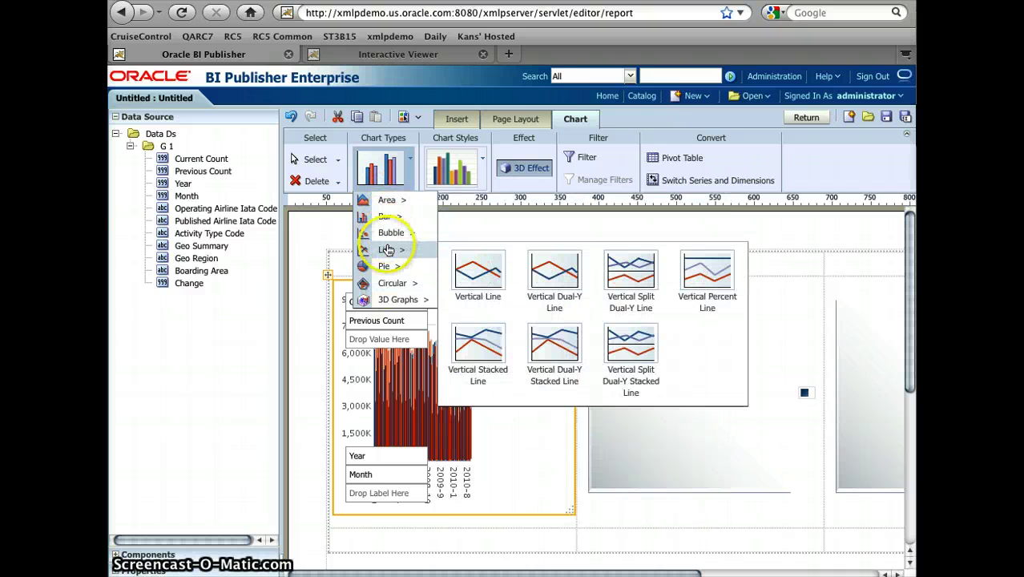
left_click(468, 273)
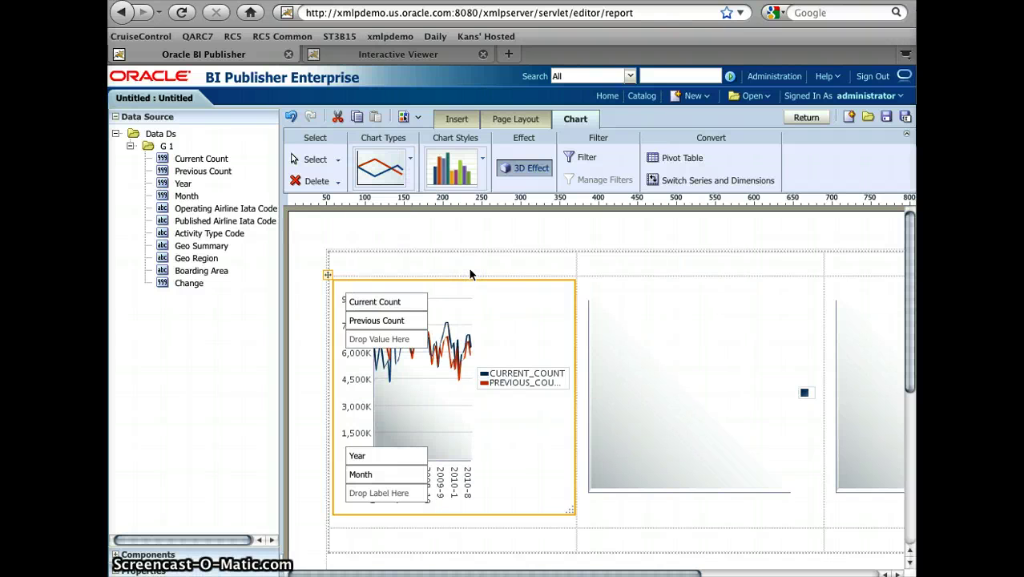
left_click(528, 169)
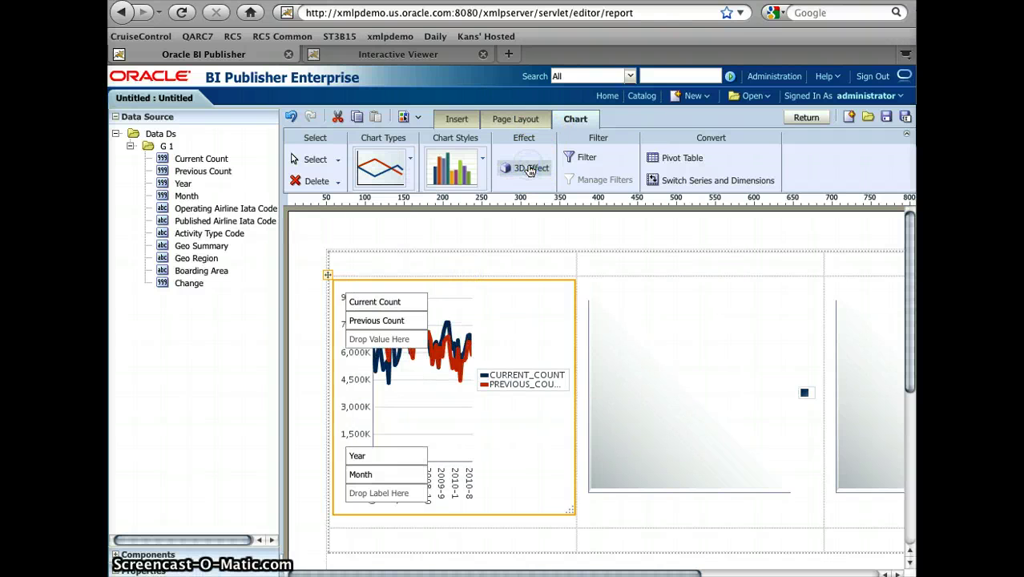
left_click(521, 332)
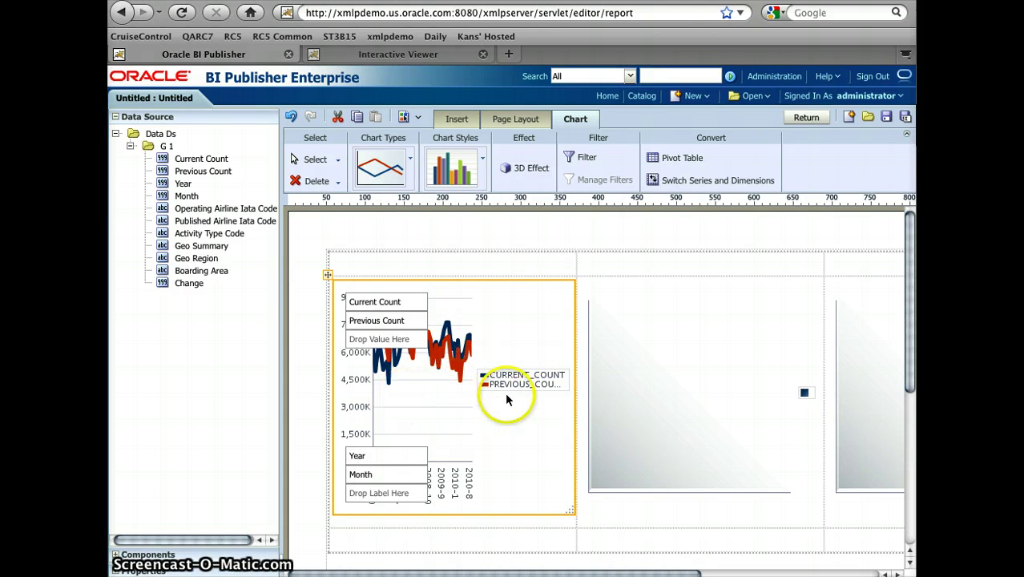
Set the first chart's legend location to Top
left_click(235, 568)
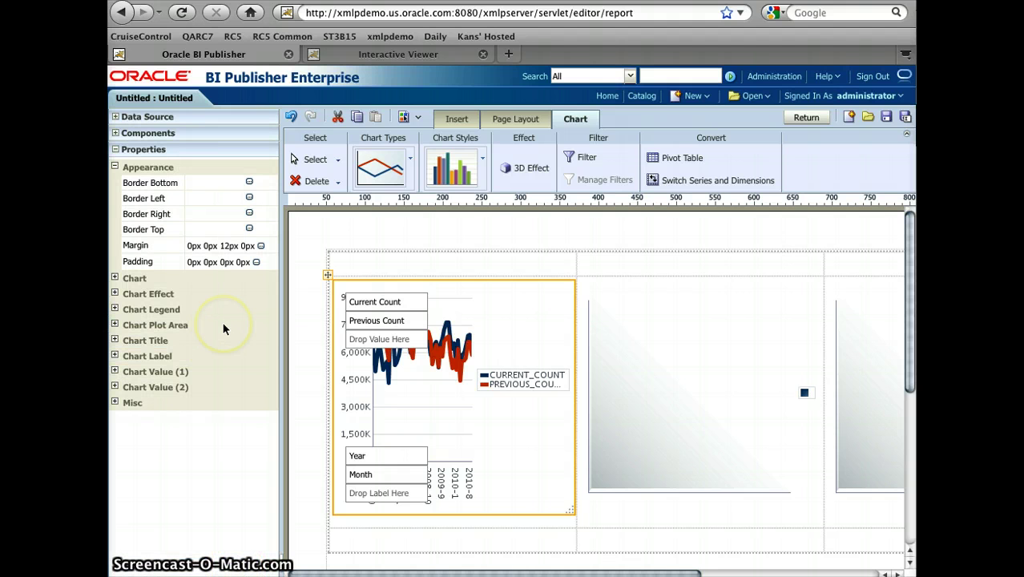
left_click(115, 309)
scroll(225, 514, "down", 2)
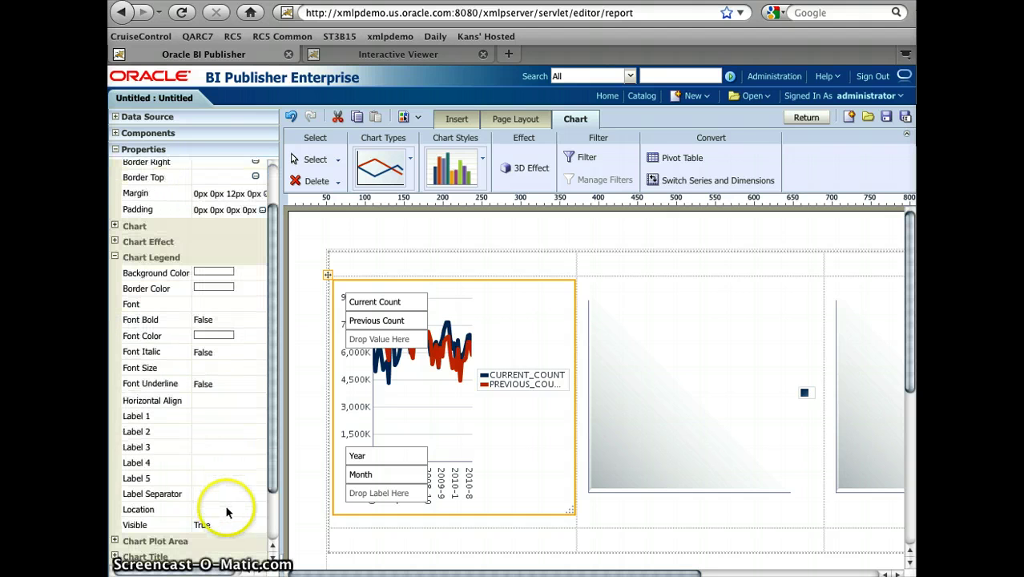
left_click(238, 512)
left_click(210, 551)
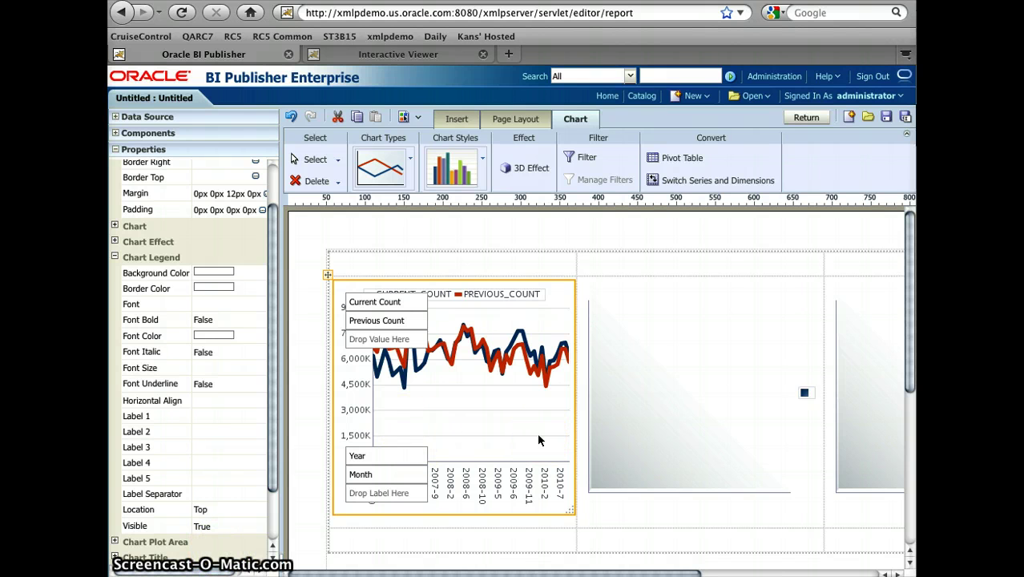
left_click(653, 430)
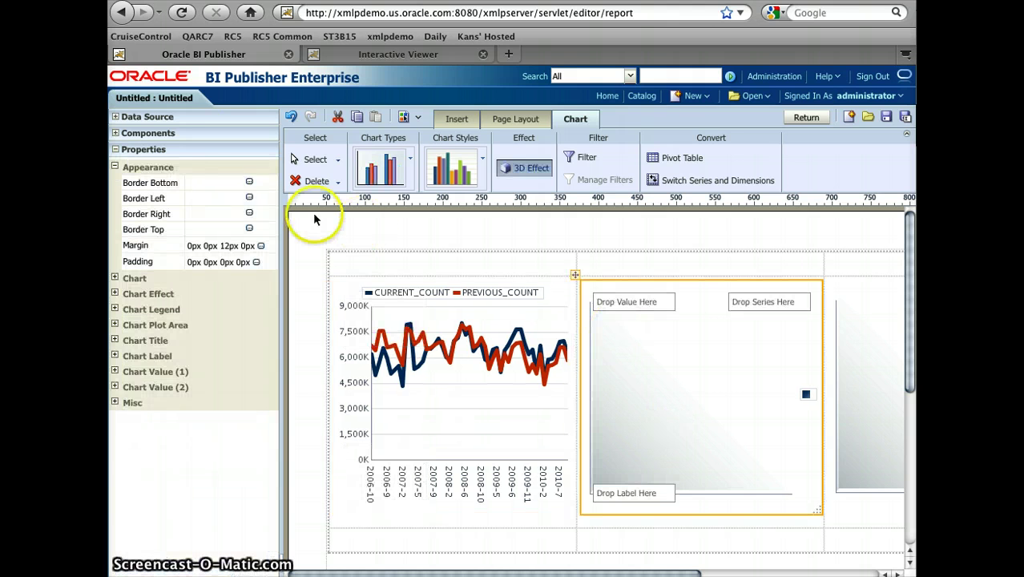
Plot Current Count by Geo Region in the middle chart as a 3D pie
left_click(164, 117)
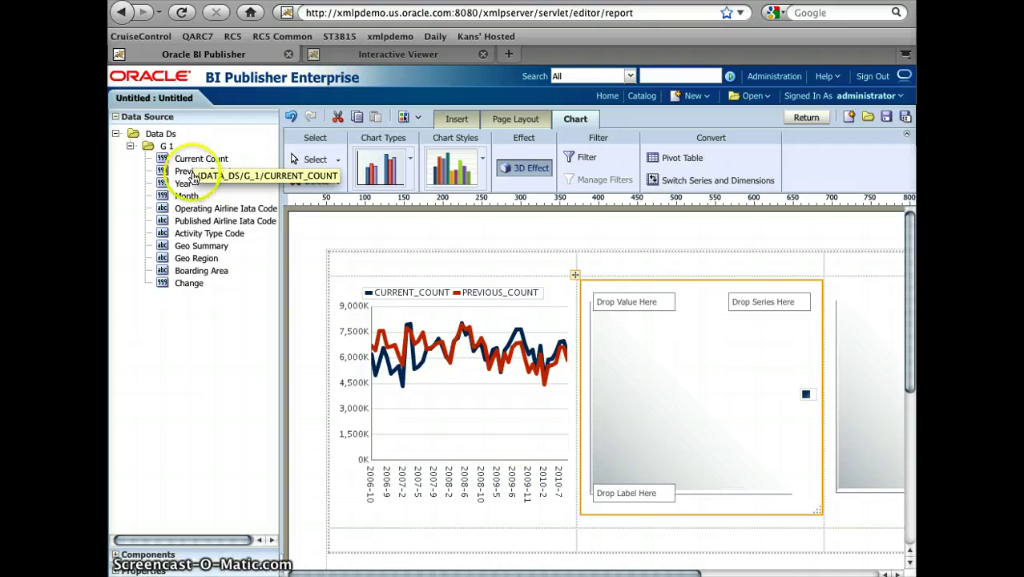
left_click(193, 165)
left_click_drag(193, 165, 630, 303)
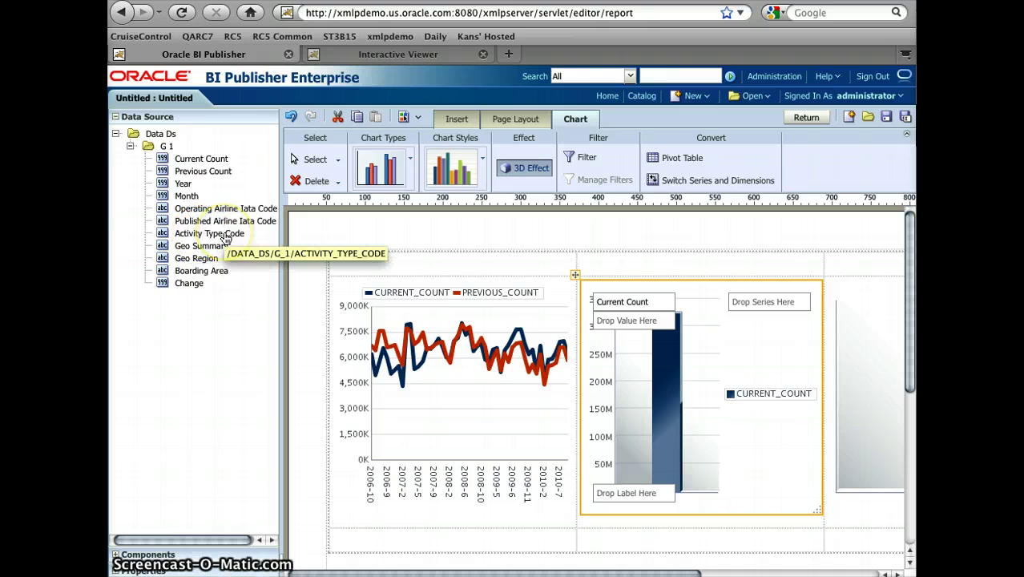
left_click_drag(200, 257, 750, 302)
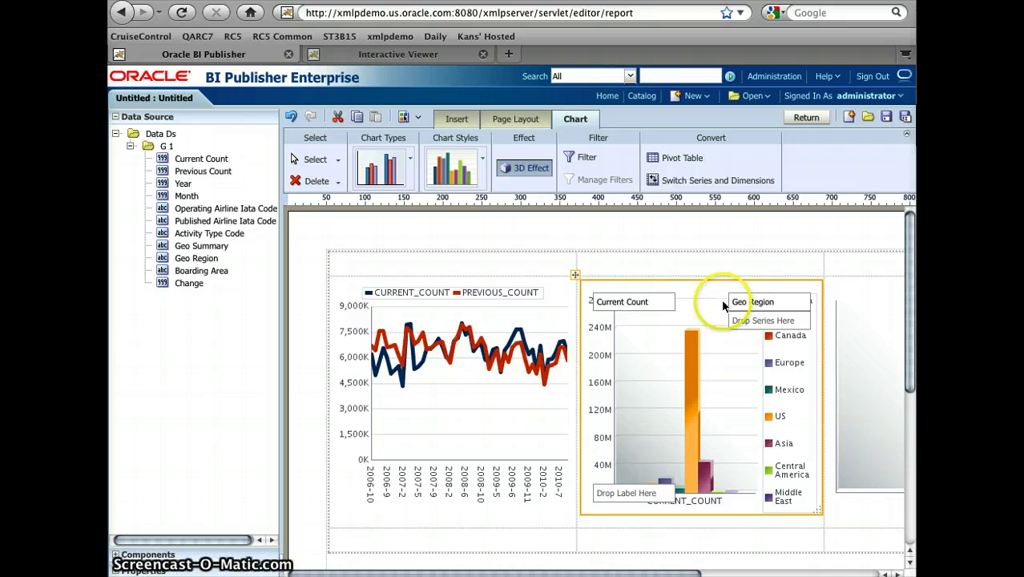
left_click(409, 158)
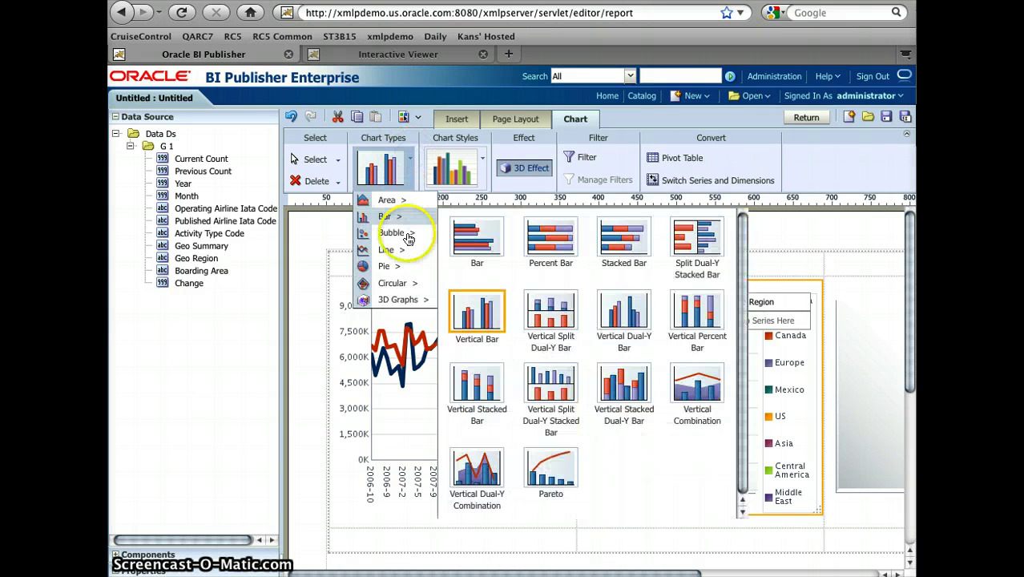
mouse_move(389, 266)
left_click(476, 284)
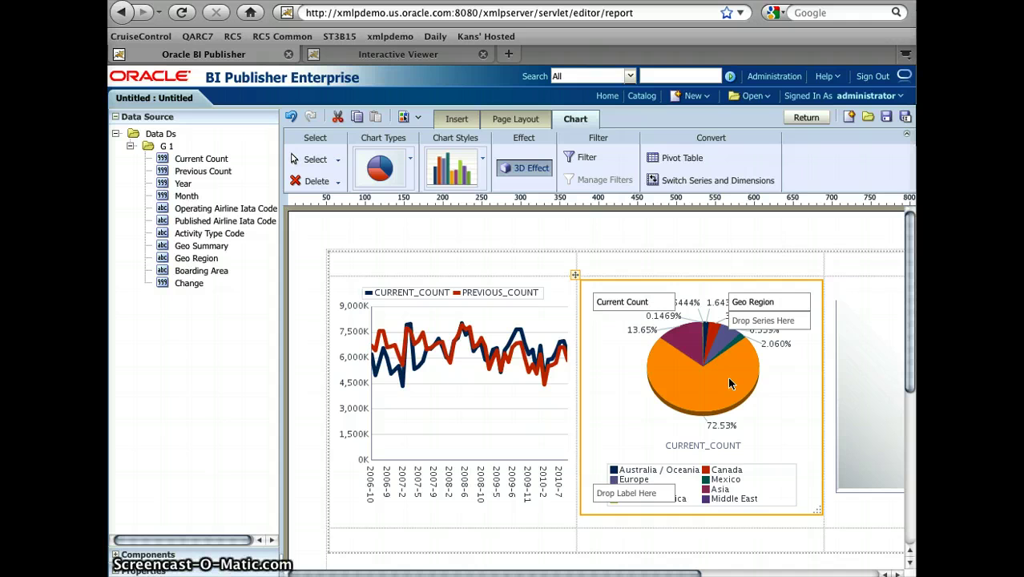
scroll(722, 445, "right", 5)
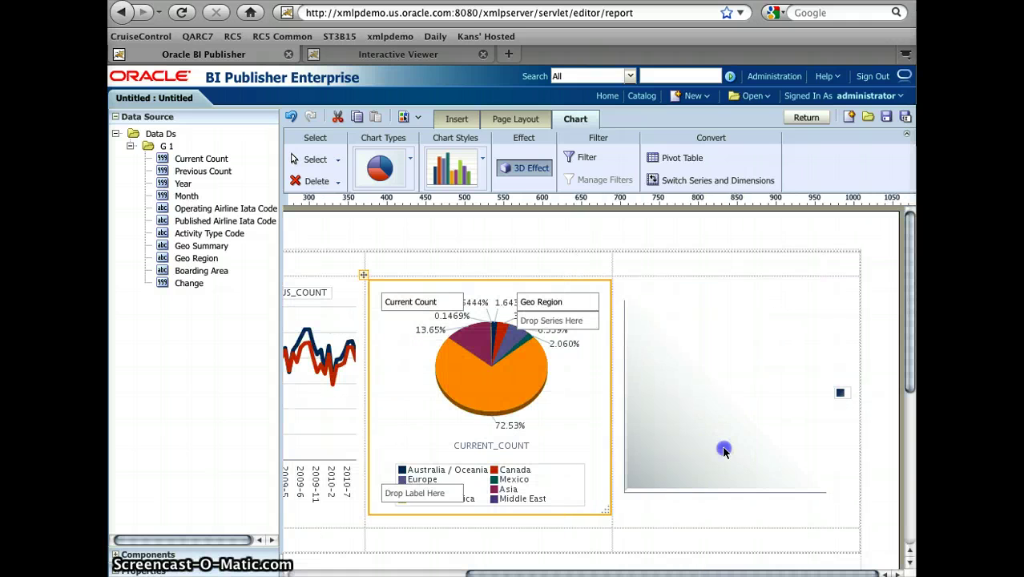
Plot Current Count and Previous Count as bars by Year in the right chart
left_click(724, 451)
left_click_drag(219, 164, 670, 301)
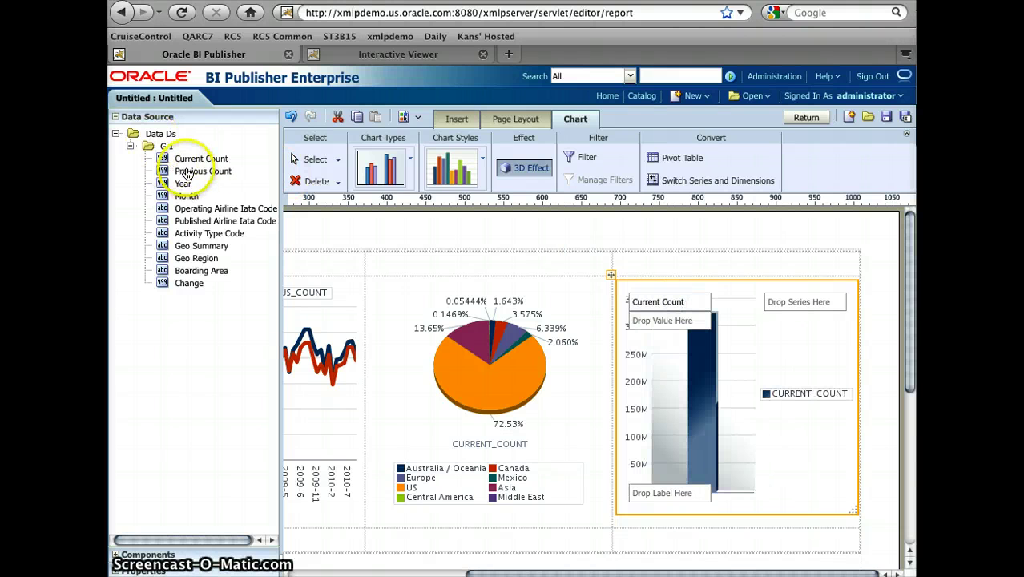
left_click_drag(188, 171, 659, 322)
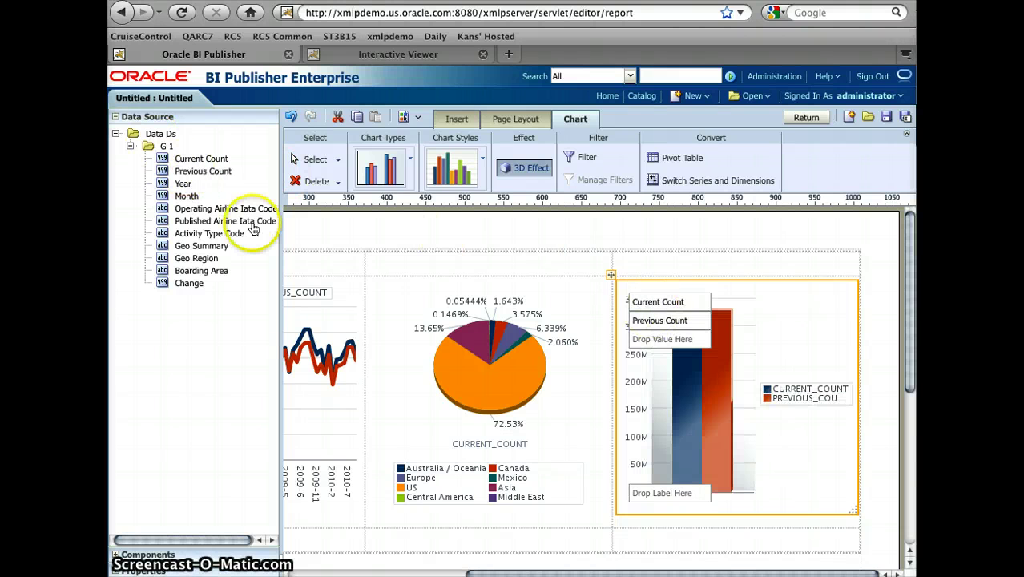
left_click_drag(183, 183, 660, 494)
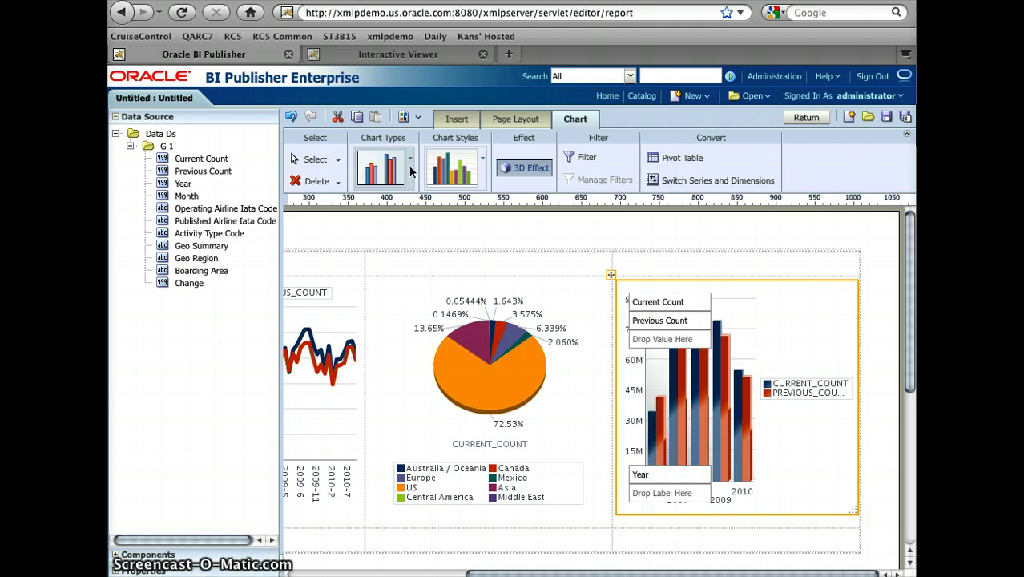
left_click(199, 553)
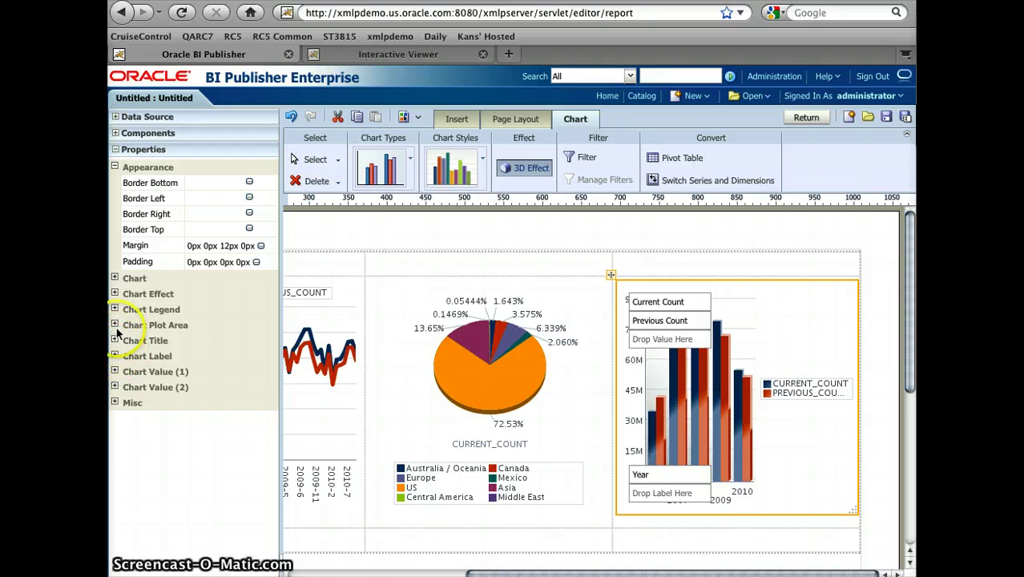
Set the right chart's legend location to Top
left_click(114, 309)
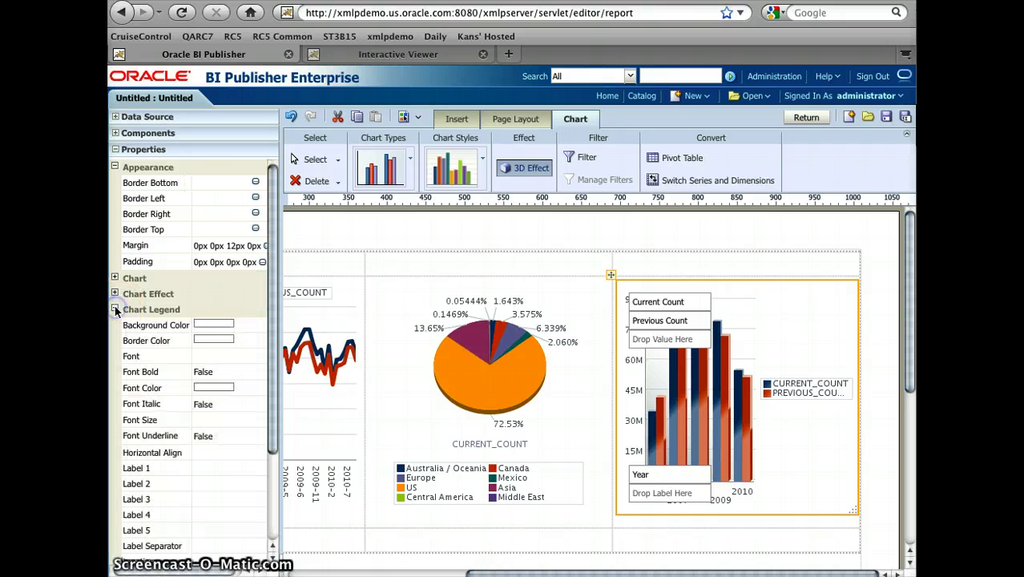
scroll(205, 504, "down", 1)
left_click(209, 520)
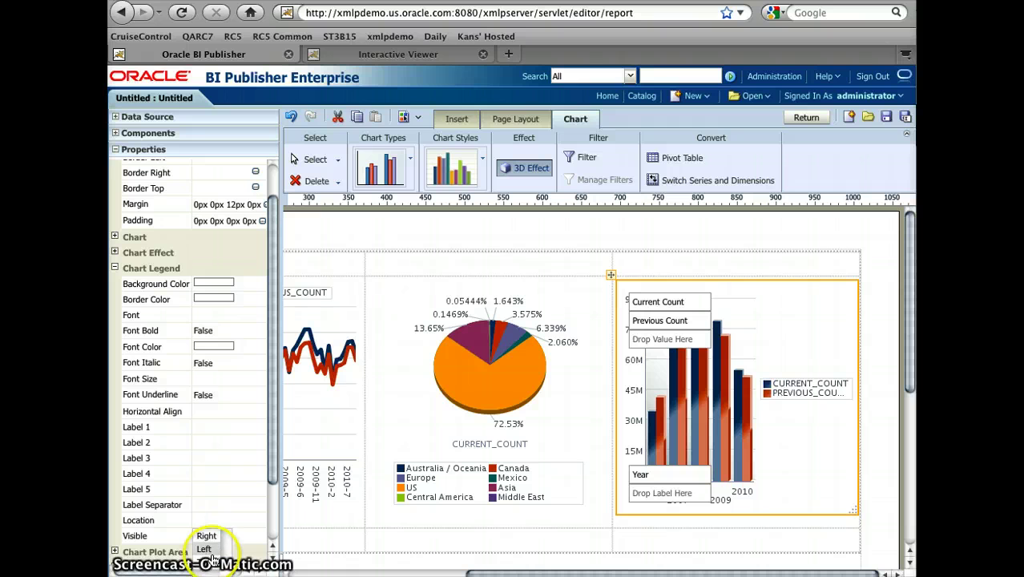
left_click(212, 564)
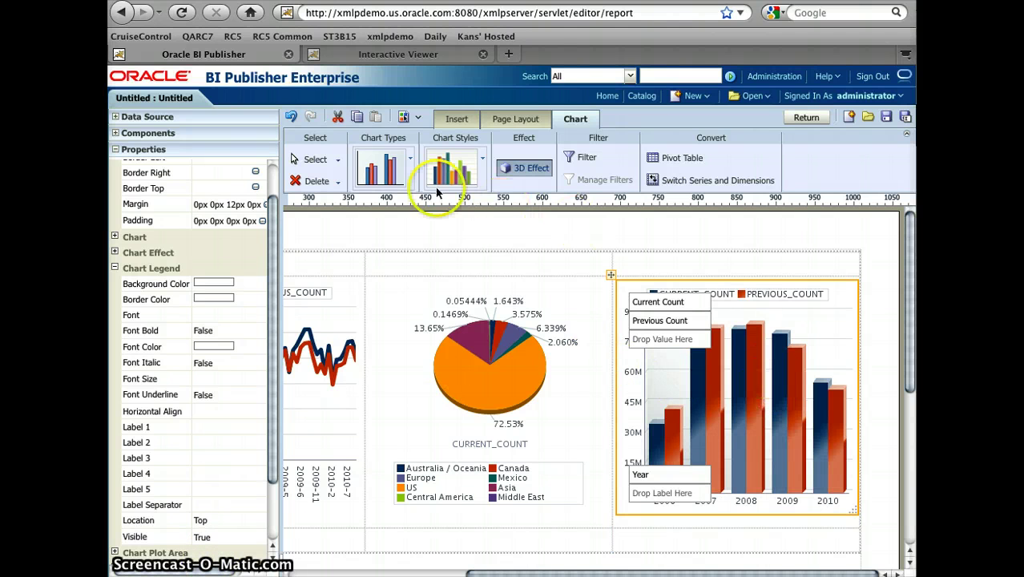
Change the right chart to a flat 2D Vertical Line chart
left_click(392, 172)
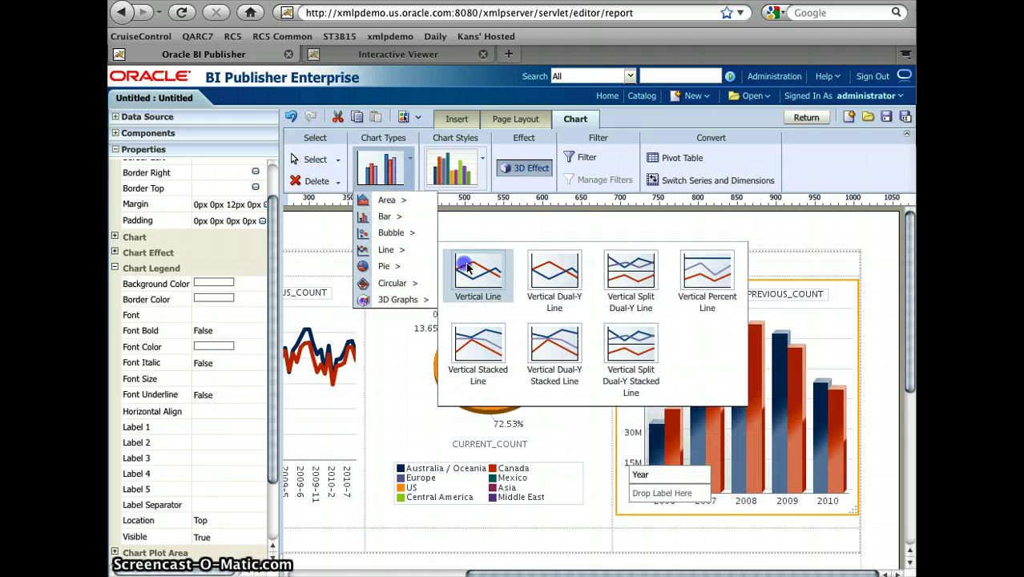
left_click(465, 264)
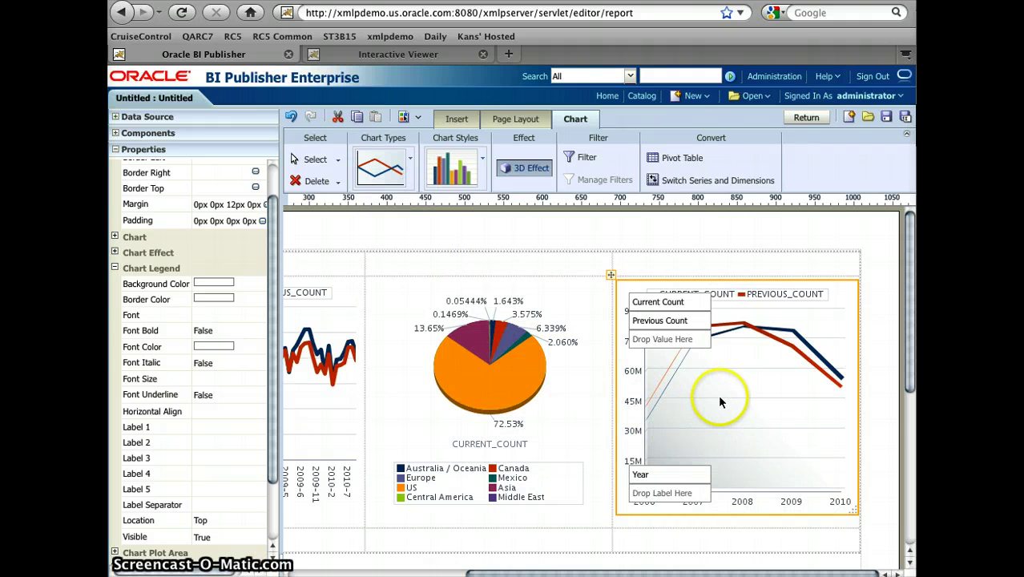
left_click(526, 168)
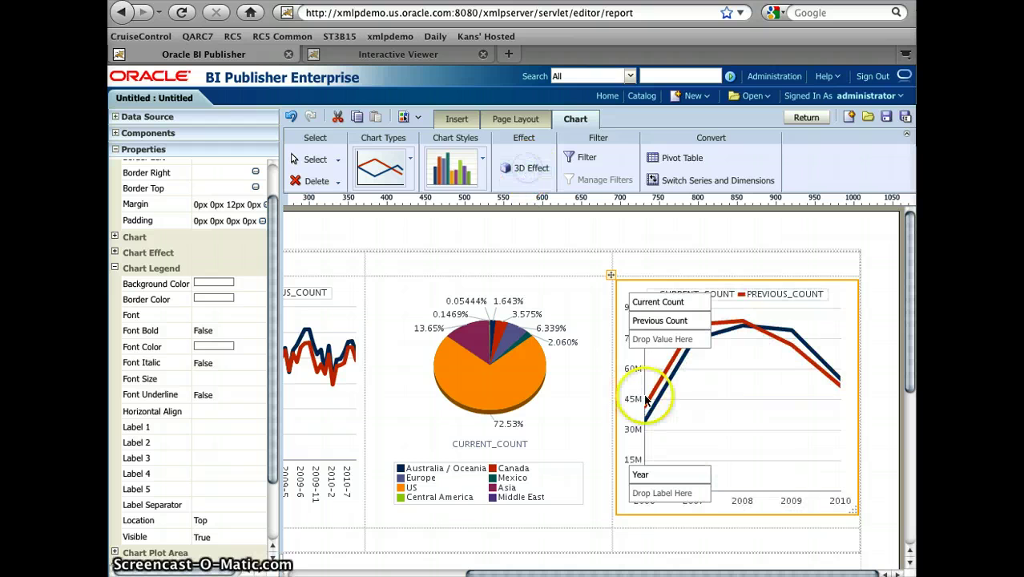
scroll(686, 395, "left", 5)
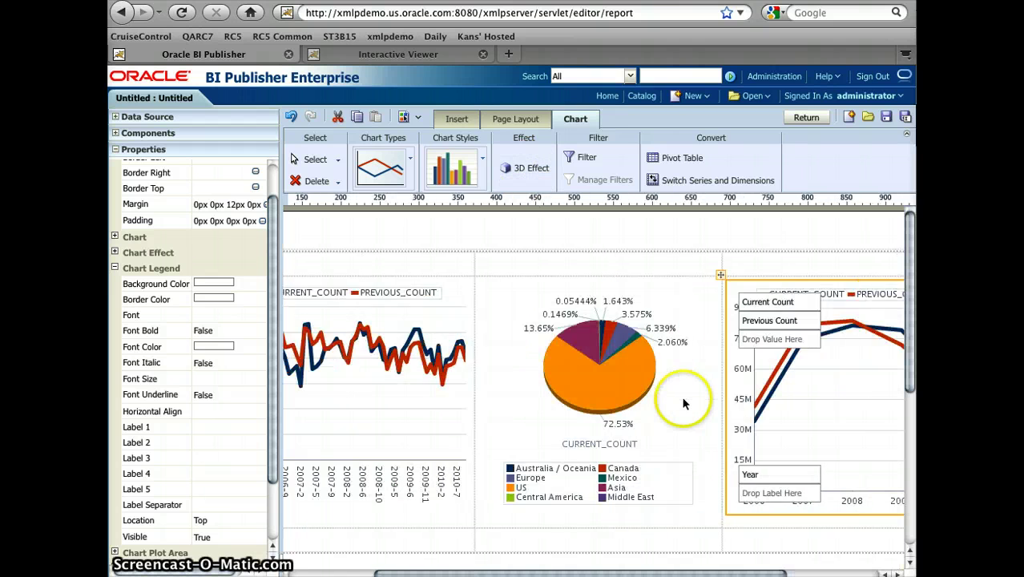
scroll(529, 391, "down", 4)
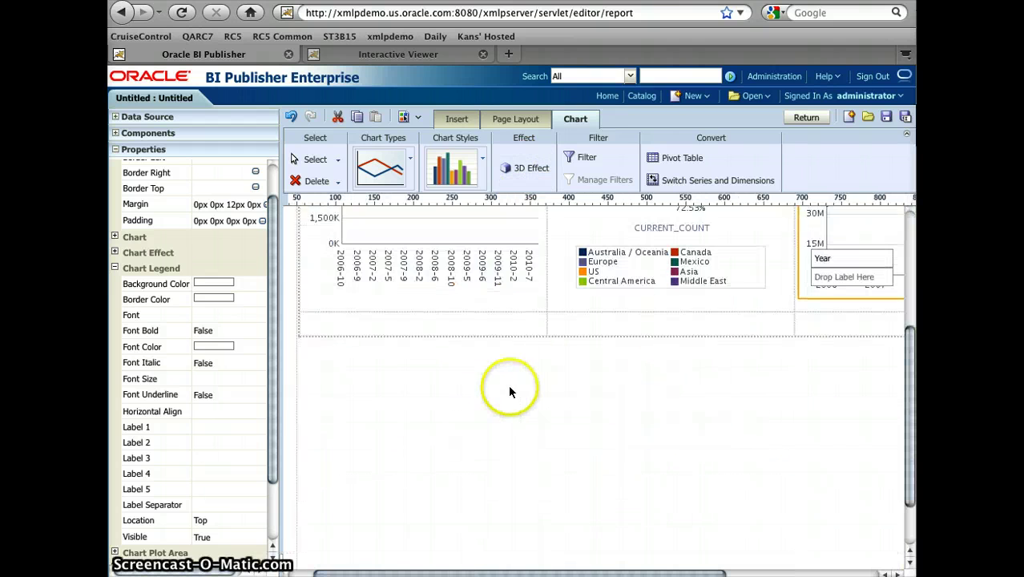
Add three empty charts across the layout grid's second row
left_click(487, 324)
left_click(488, 322)
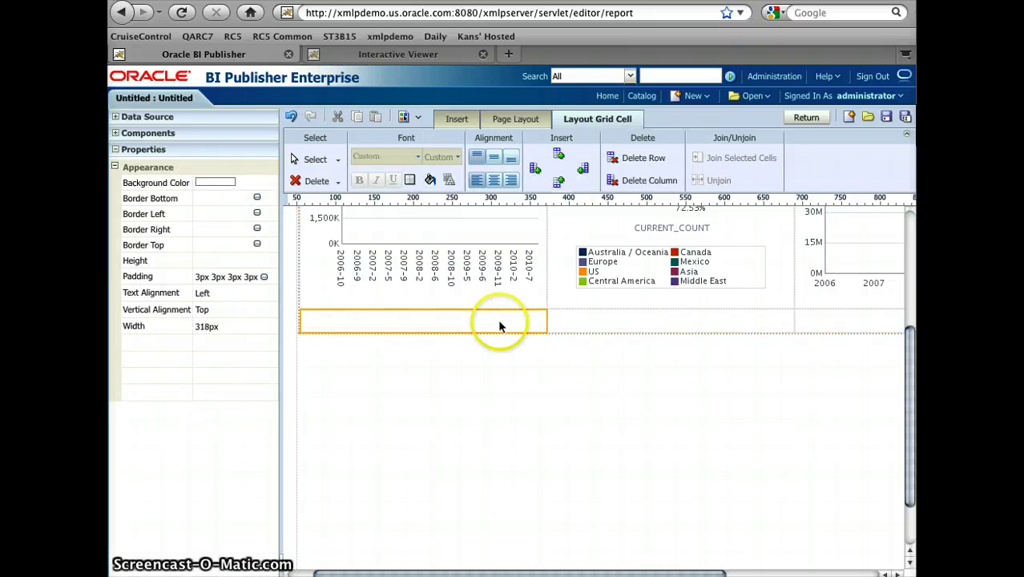
left_click(455, 120)
left_click_drag(458, 156, 468, 426)
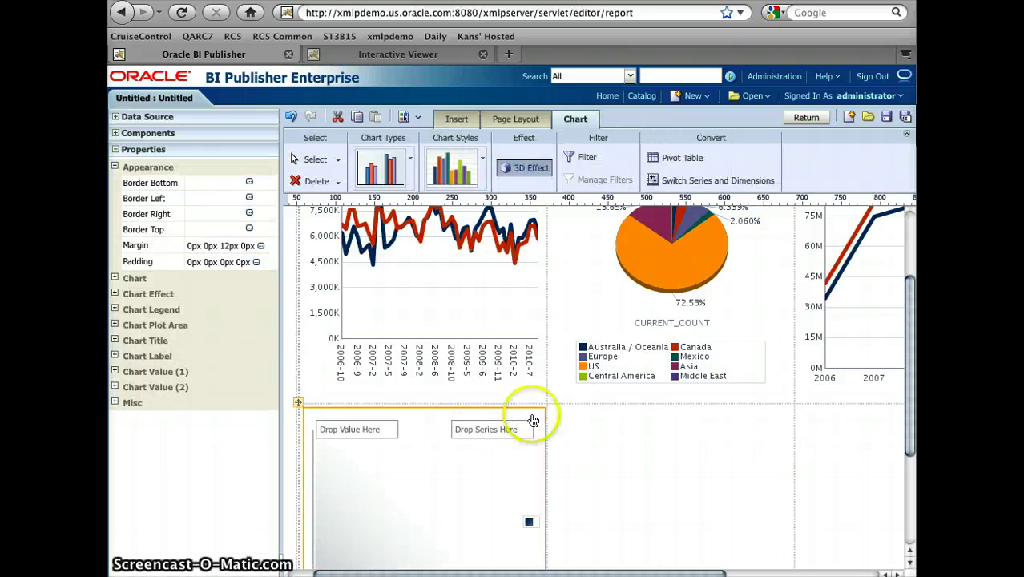
left_click(457, 118)
left_click_drag(464, 160, 629, 499)
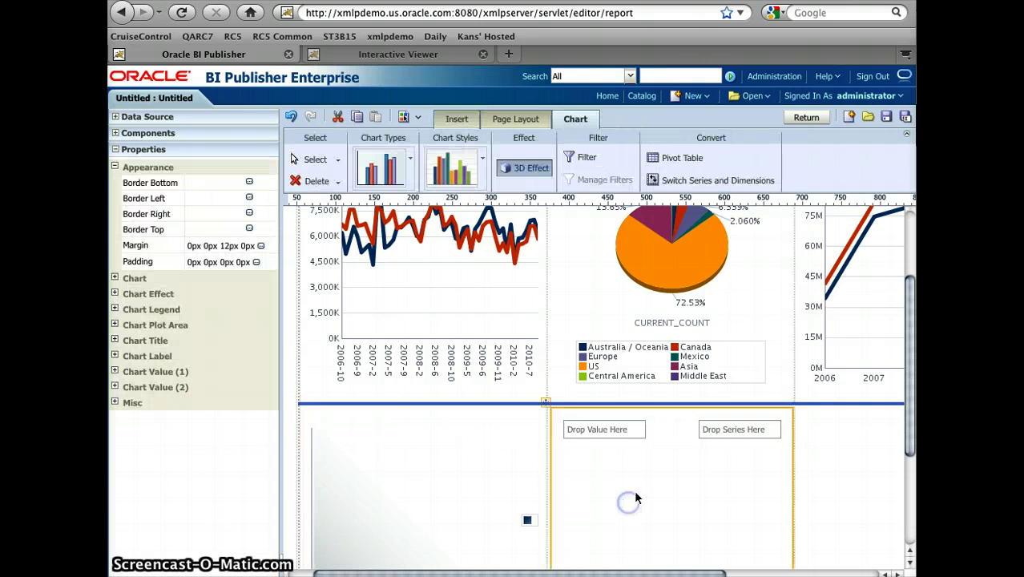
left_click(455, 120)
left_click_drag(462, 157, 820, 451)
left_click(429, 451)
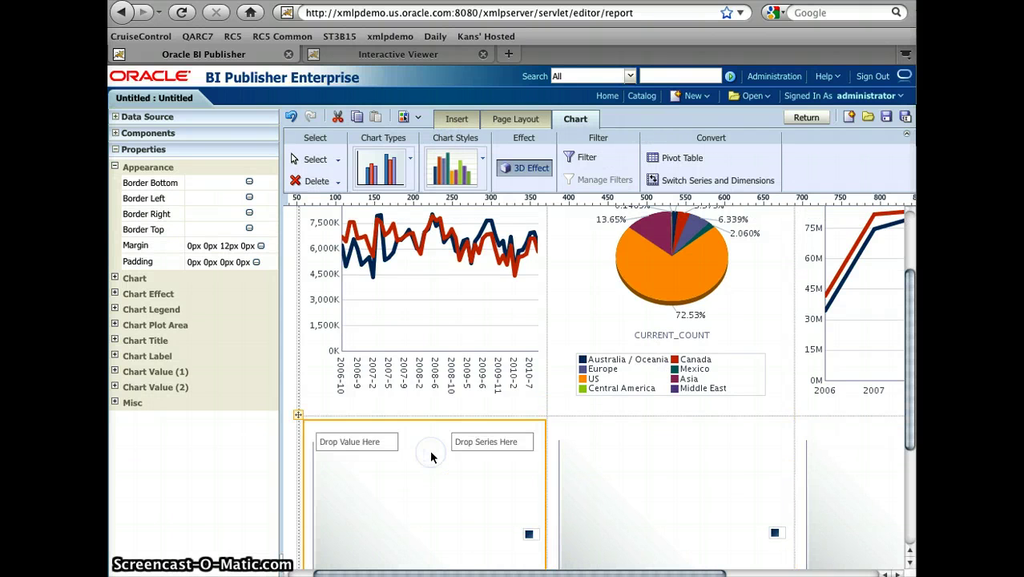
scroll(429, 449, "down", 3)
left_click(221, 174)
Plot Change by Month as flat 2D bars in the lower-left chart
left_click(143, 117)
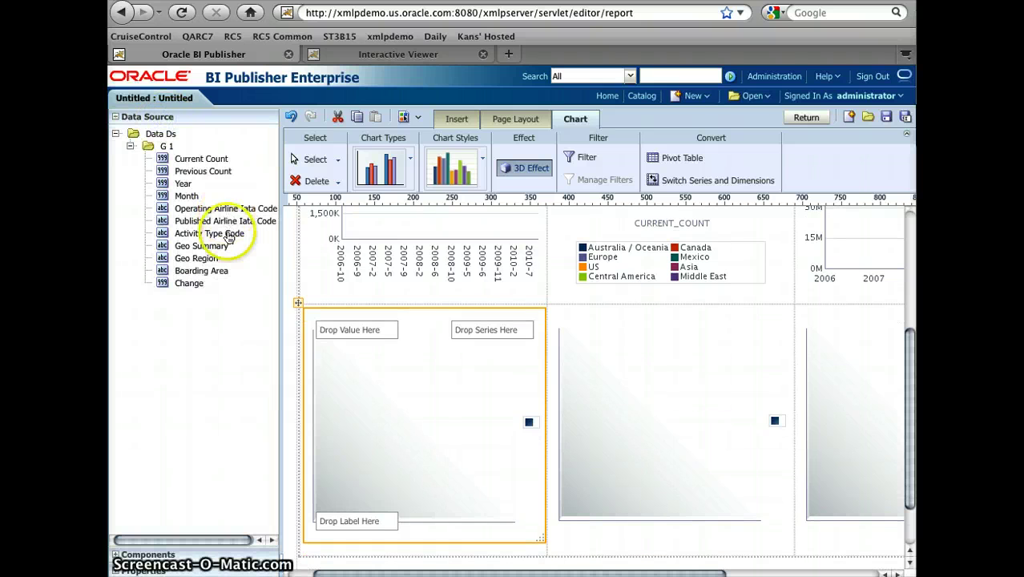
left_click_drag(191, 283, 371, 337)
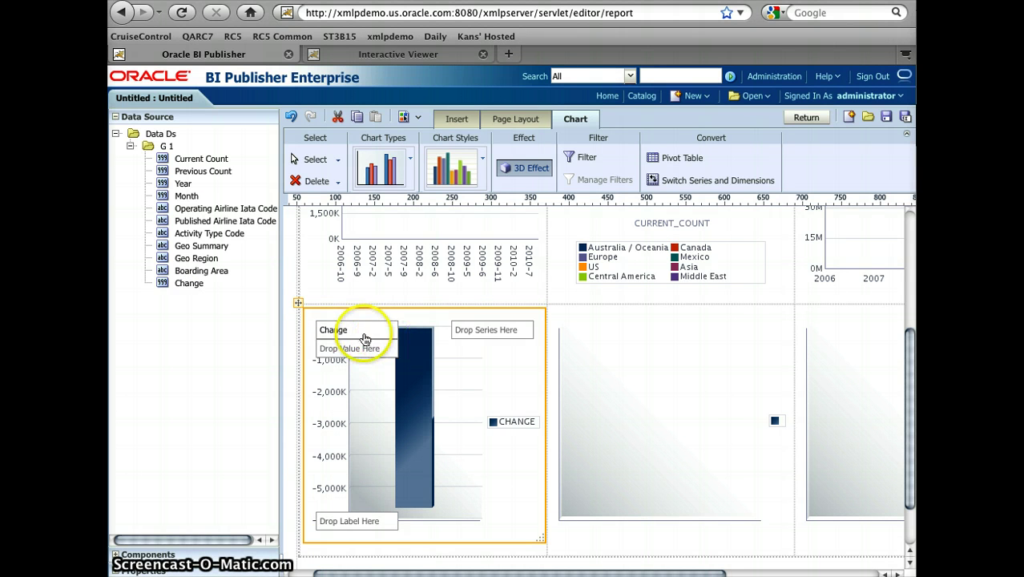
left_click(187, 197)
left_click_drag(281, 231, 370, 524)
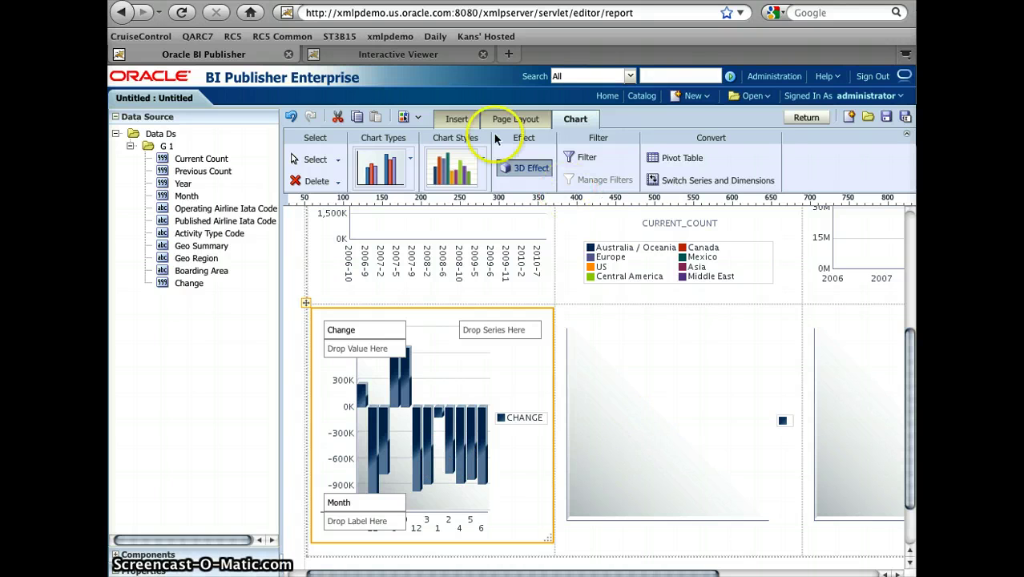
left_click(524, 170)
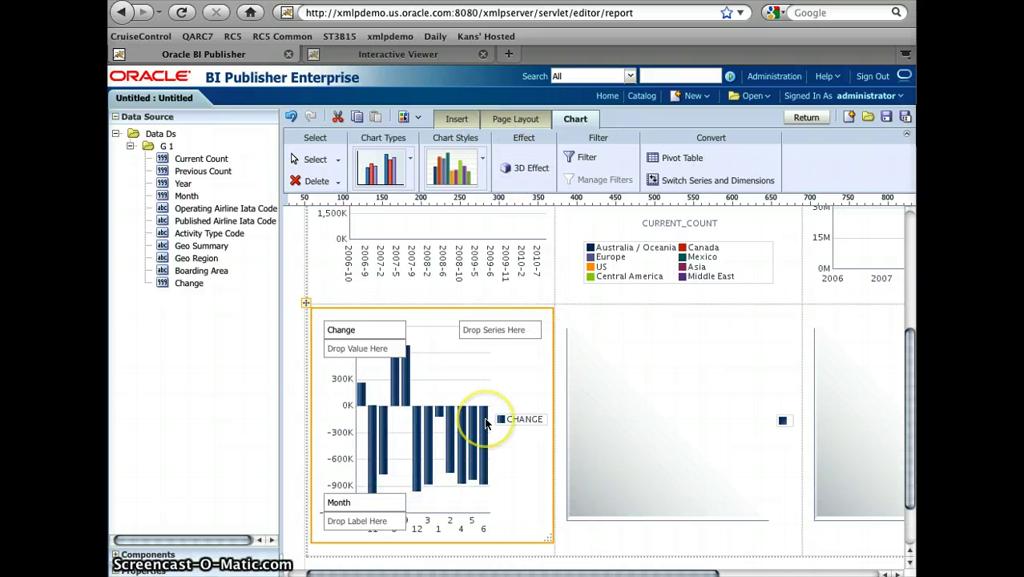
left_click(638, 430)
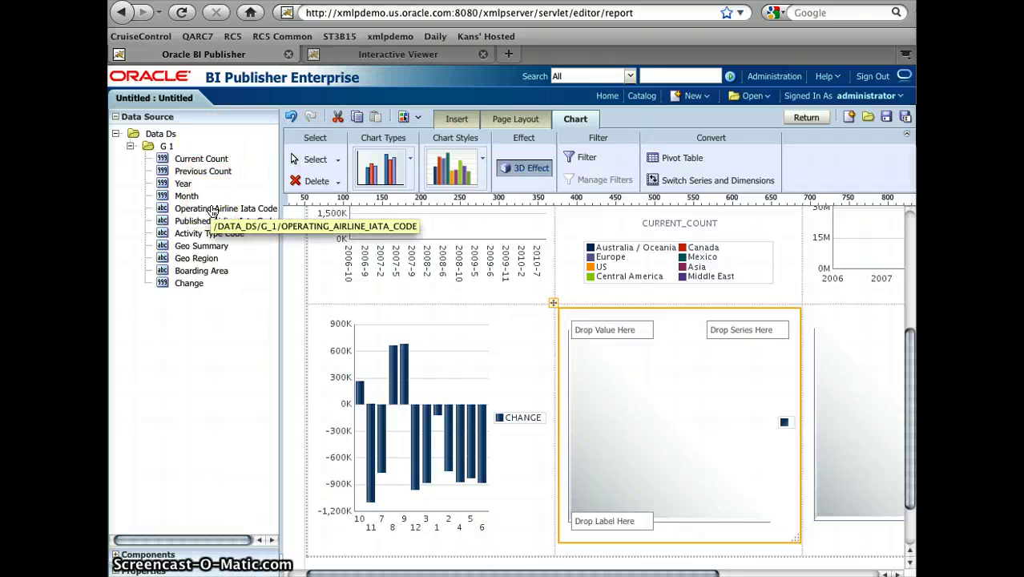
Build a horizontal bar chart of Current Count by Operating Airline Iata Code
left_click_drag(213, 210, 633, 521)
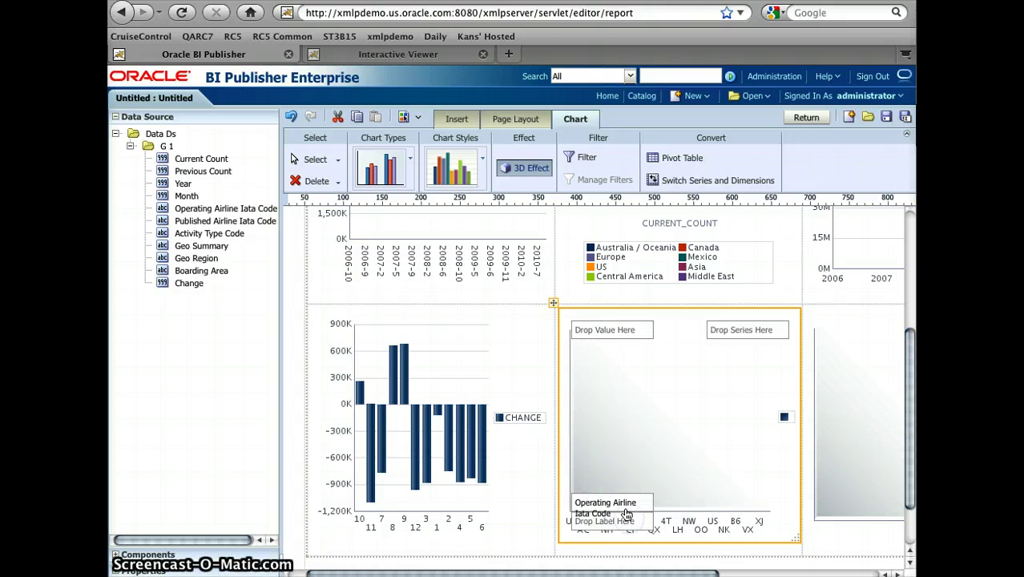
left_click_drag(198, 160, 605, 332)
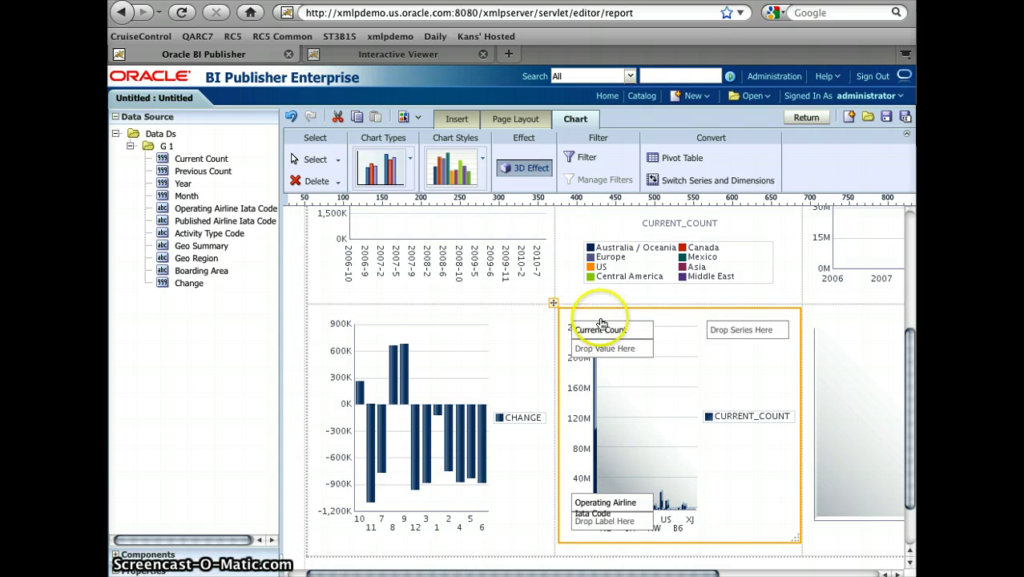
left_click(383, 170)
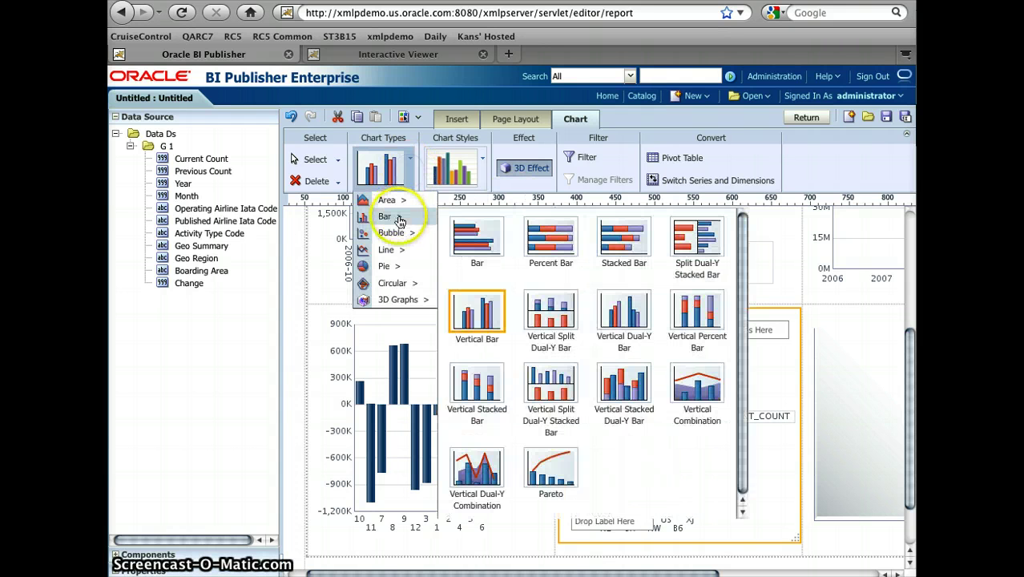
mouse_move(413, 219)
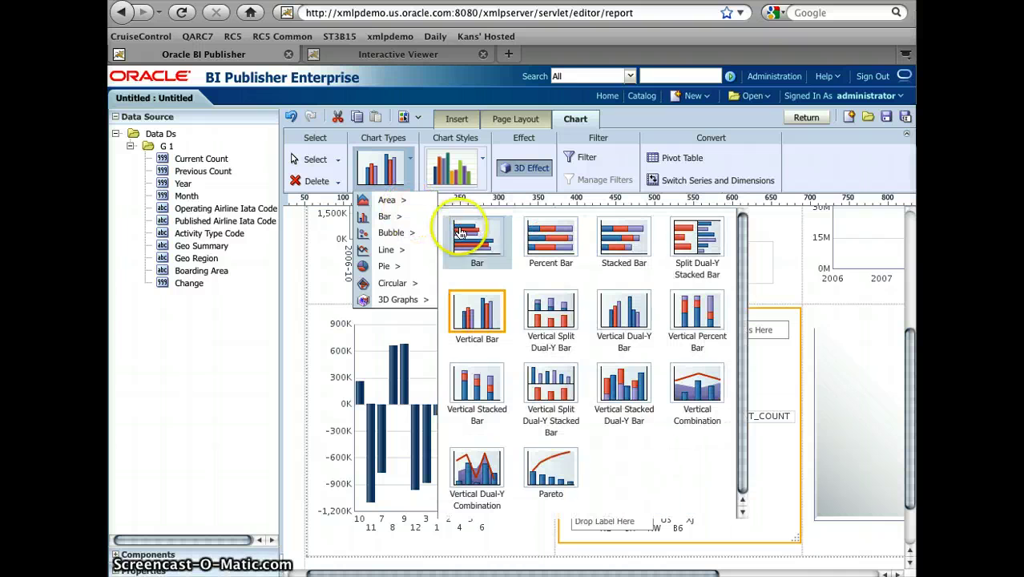
left_click(479, 240)
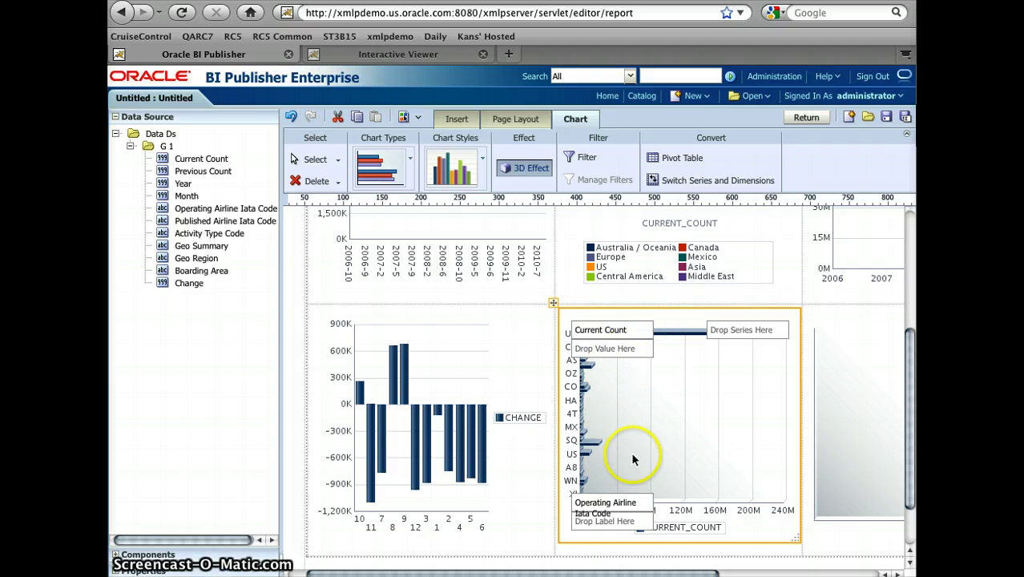
Filter the airline bar chart to Current Count 'is in top' 10 airlines
left_click(583, 158)
left_click(516, 297)
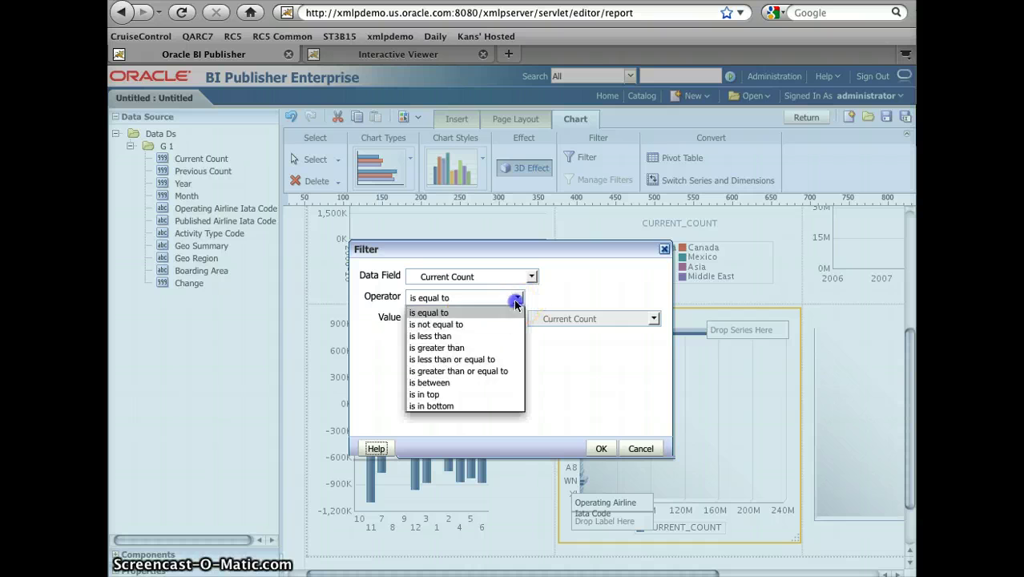
left_click(480, 394)
left_click(475, 317)
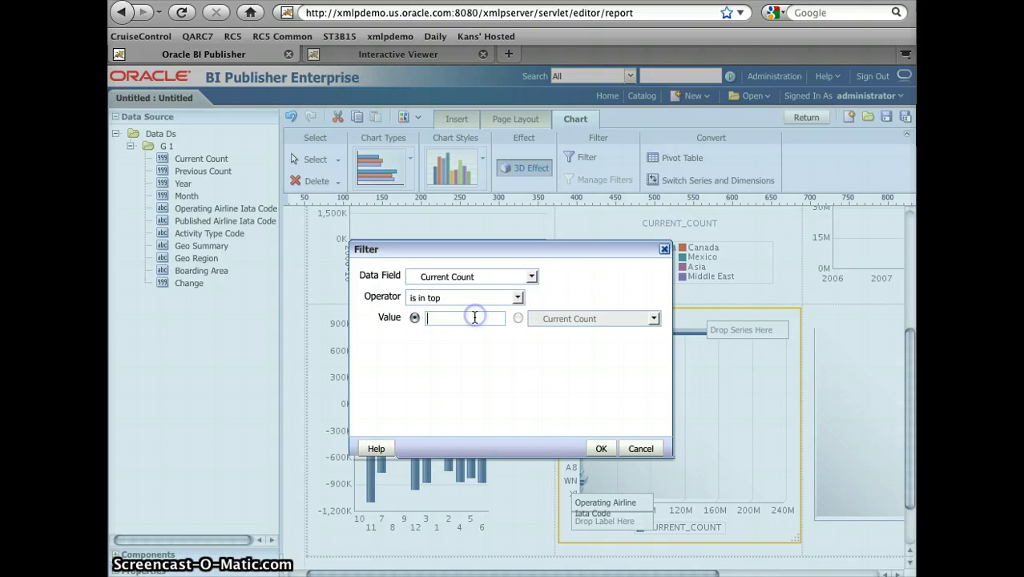
left_click(596, 449)
mouse_move(604, 454)
left_mouse_down()
mouse_move(676, 354)
mouse_move(620, 524)
mouse_move(585, 425)
mouse_move(589, 478)
left_mouse_up()
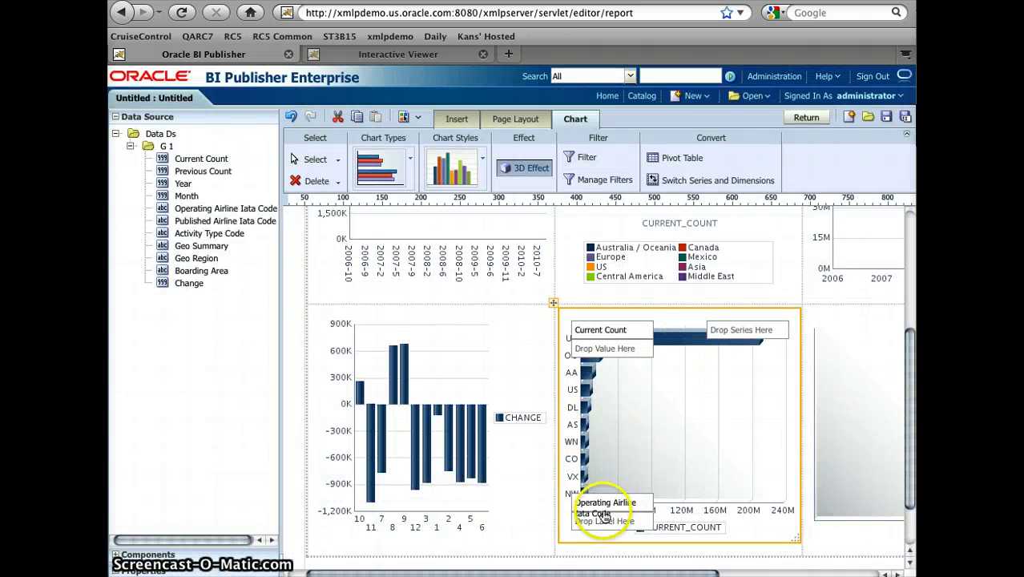
left_click_drag(622, 572, 754, 573)
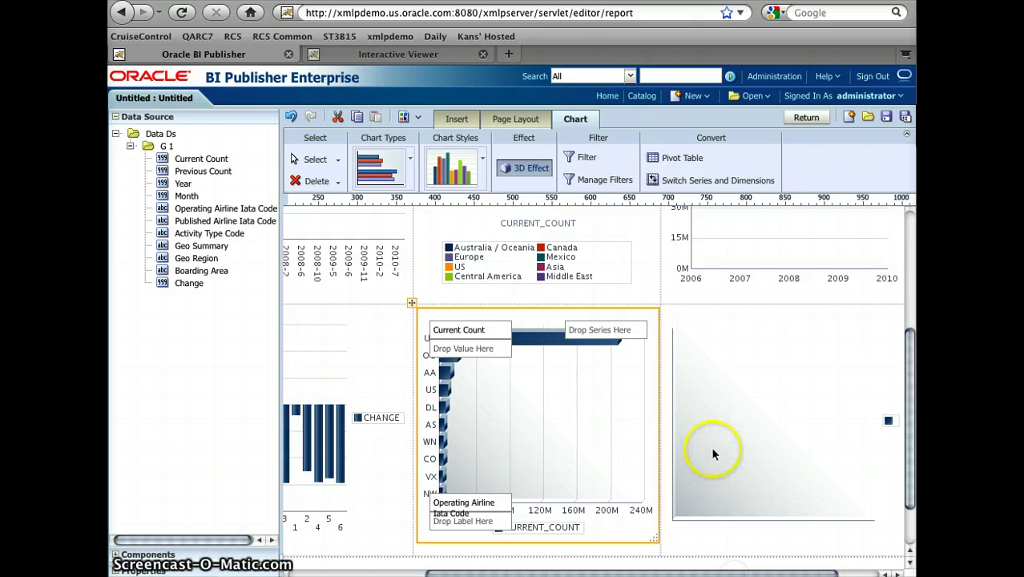
Fill the empty bottom-right chart with Boarding Area series and Current Count values as a 3D pie
left_click(710, 446)
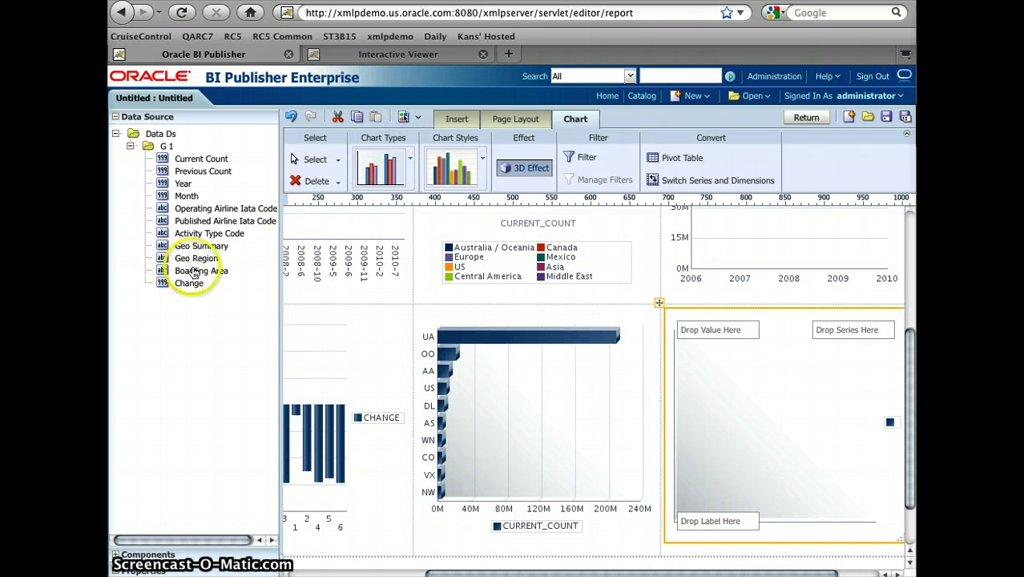
left_click_drag(196, 270, 850, 335)
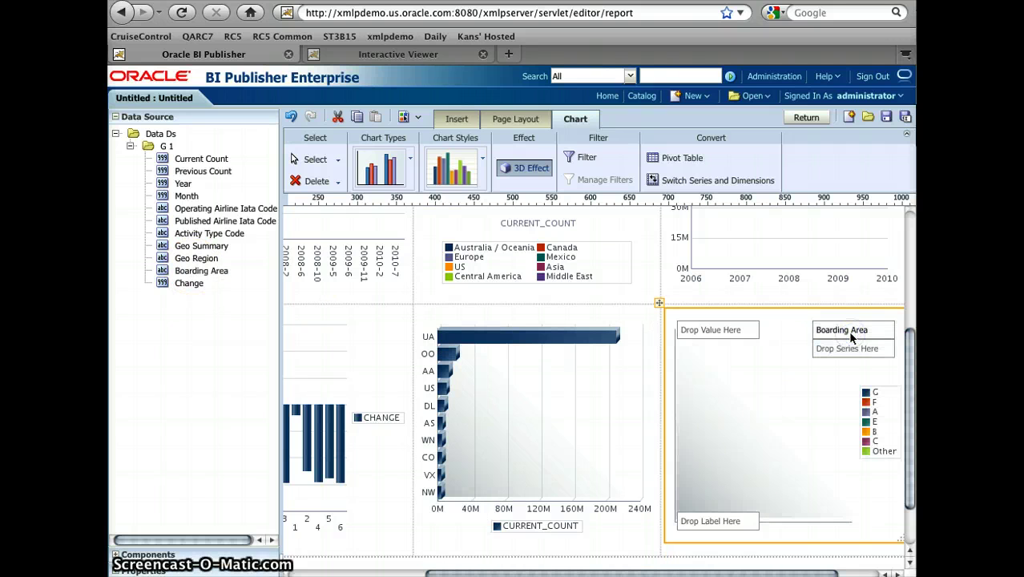
mouse_move(537, 248)
left_mouse_down()
mouse_move(724, 310)
mouse_move(713, 333)
left_mouse_up()
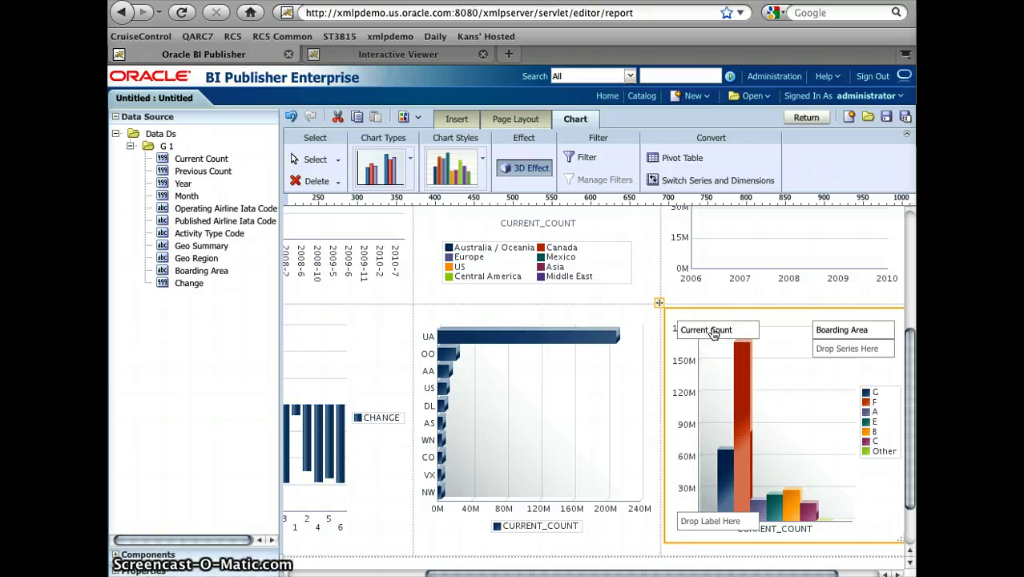
left_click(409, 158)
left_click(387, 266)
left_click(476, 286)
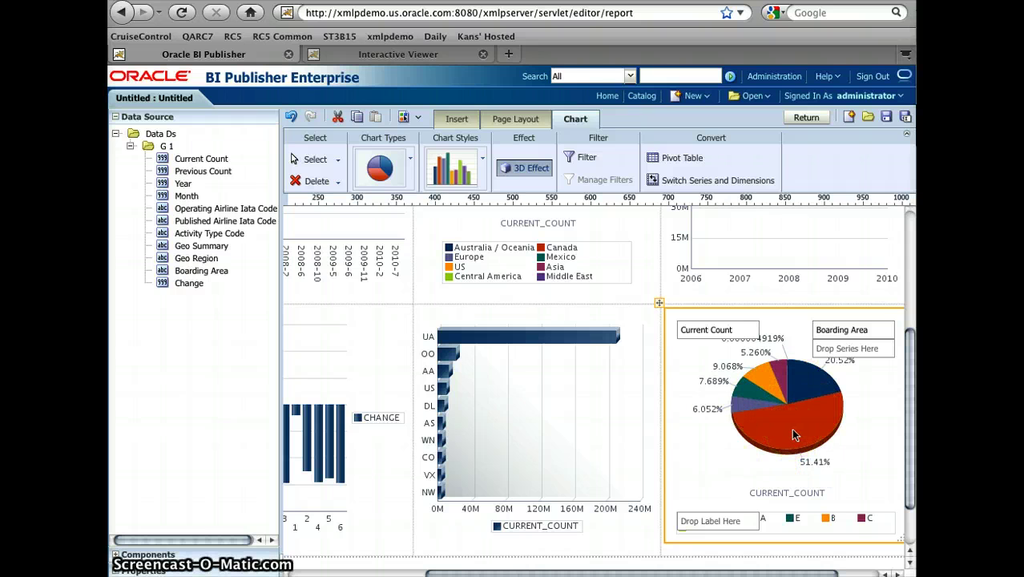
left_click(757, 436)
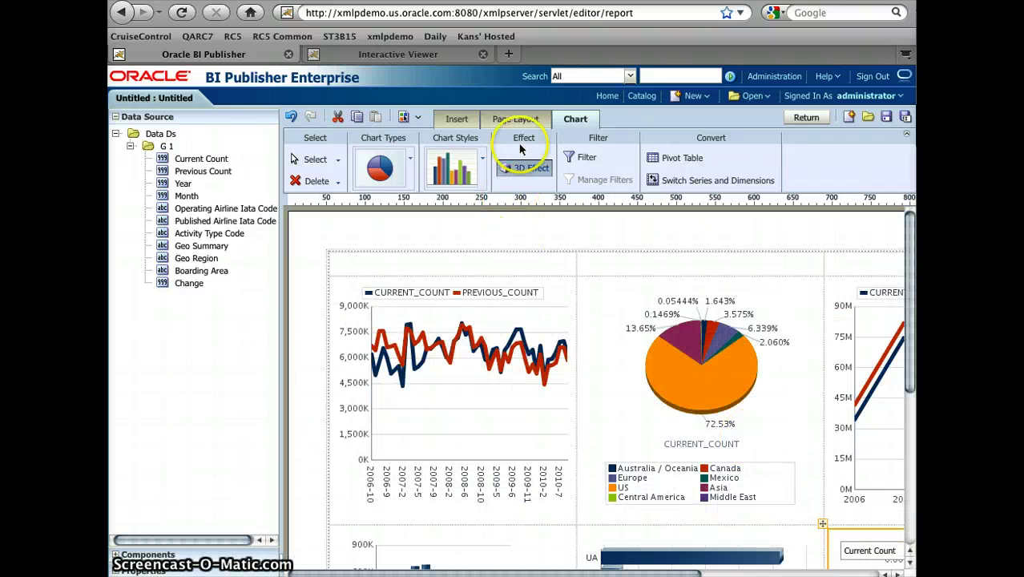
Save the layout as 'Default' and view the report in the Interactive Viewer
left_click(887, 120)
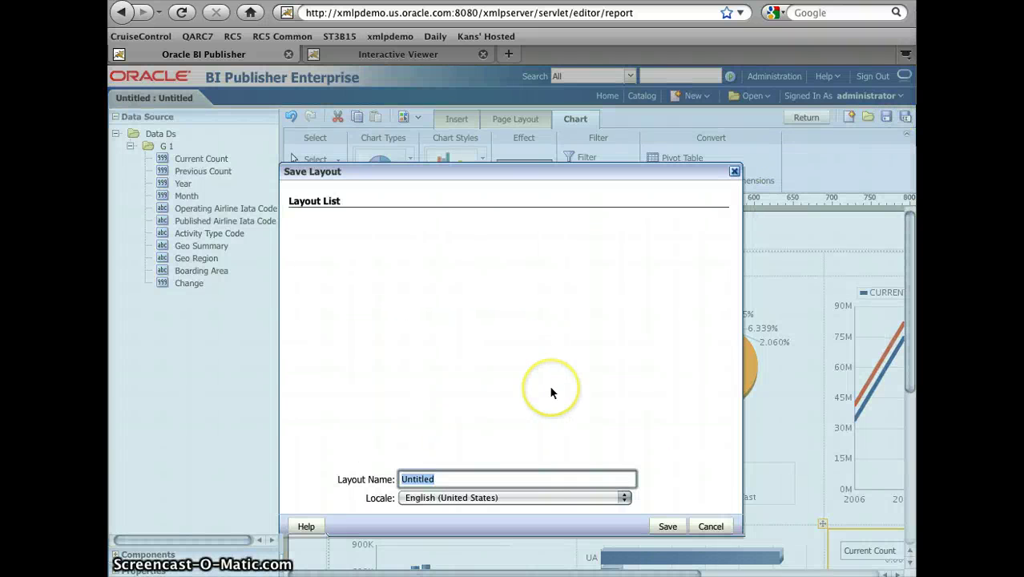
type("Default")
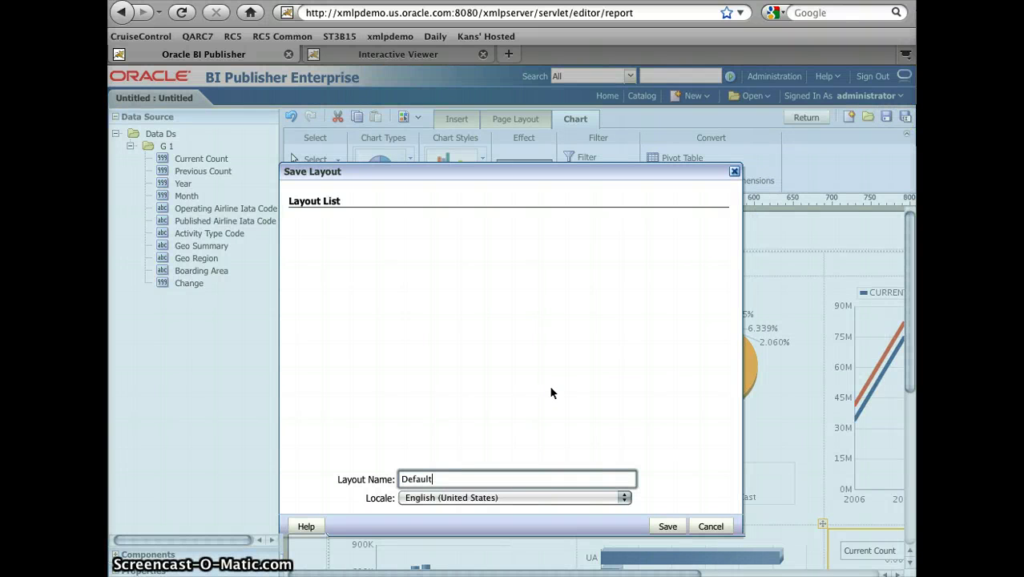
left_click(668, 529)
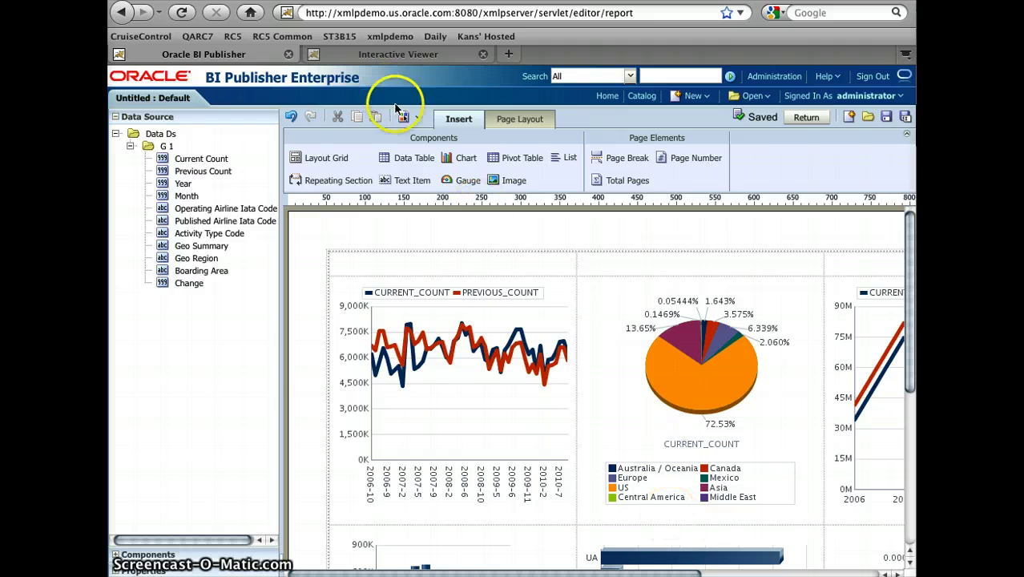
left_click(412, 56)
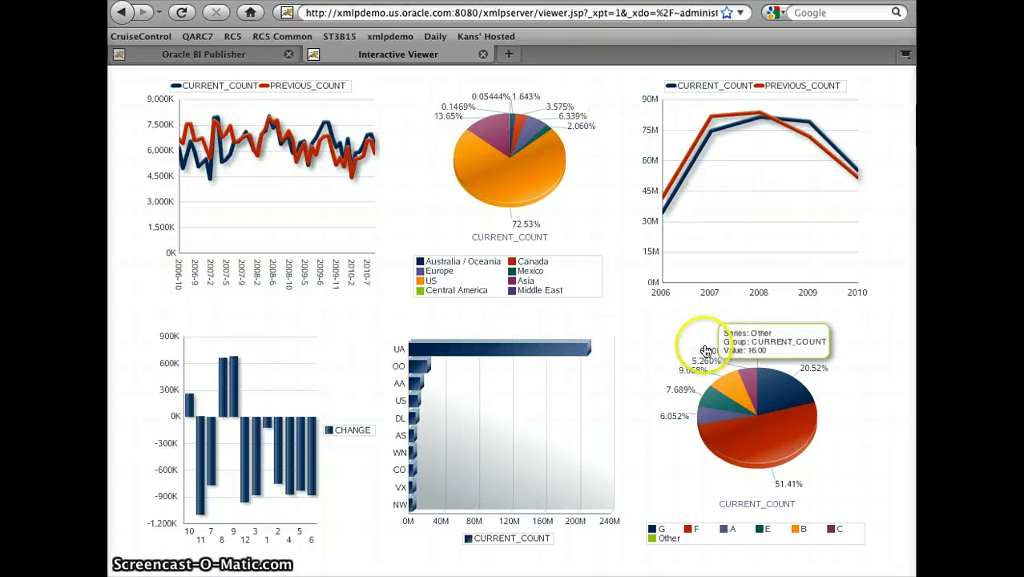
Filter the linked charts by the US region, then Asia, then clear the region filter
left_click(497, 186)
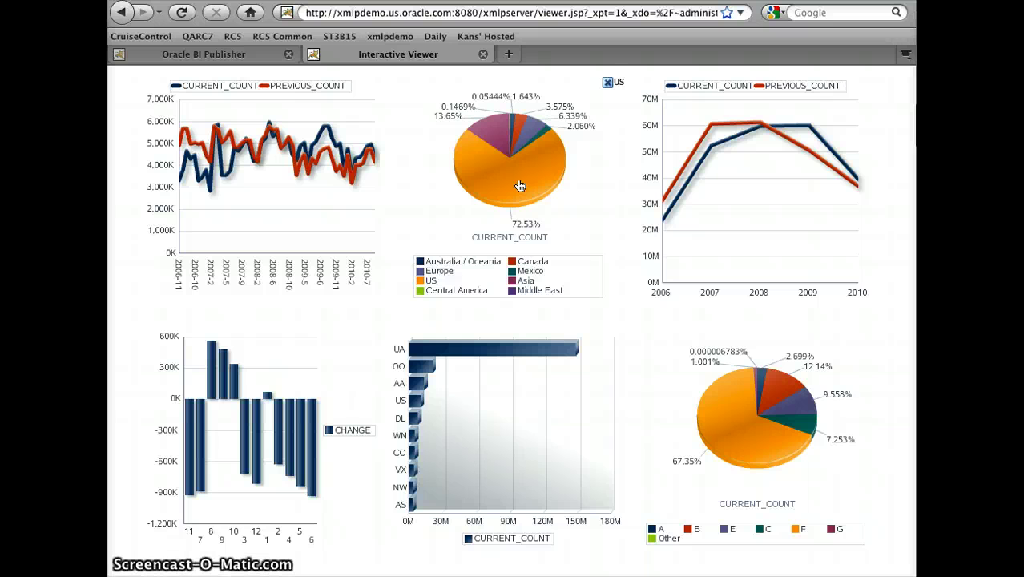
left_click(492, 130)
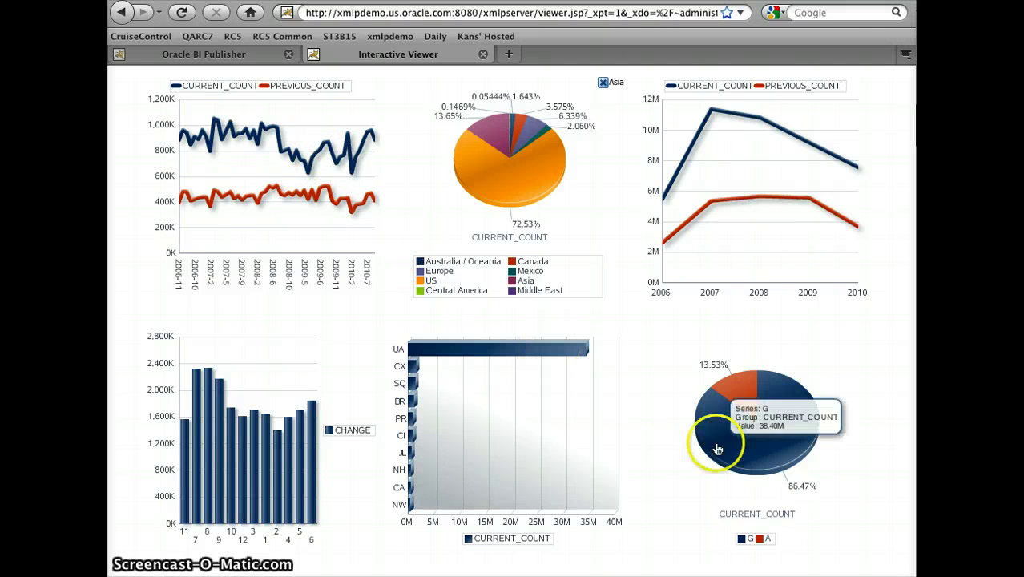
left_click(603, 83)
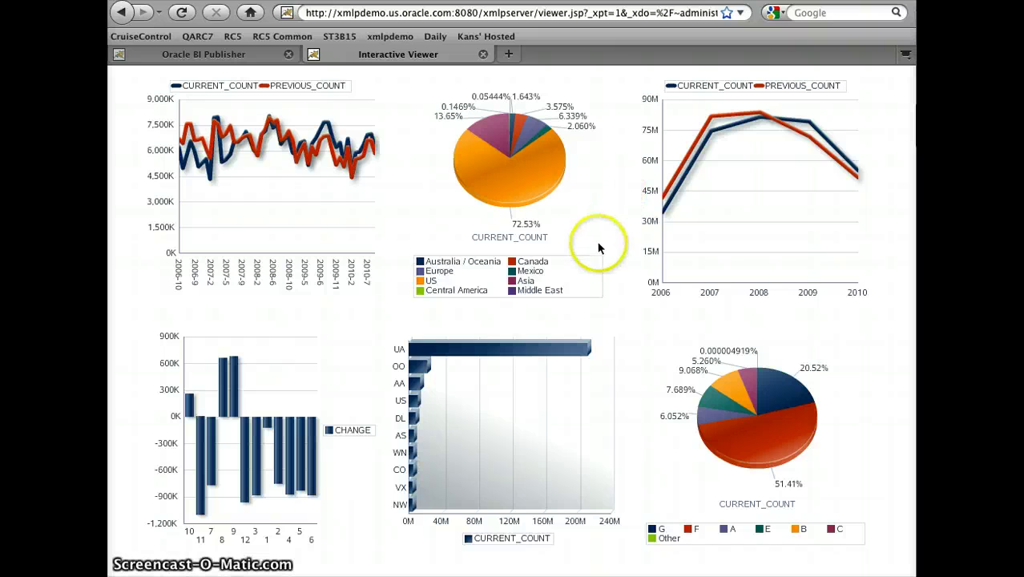
Filter by airline UA, then AA, clear it, reapply Asia, and return to the layout editor
left_click(549, 350)
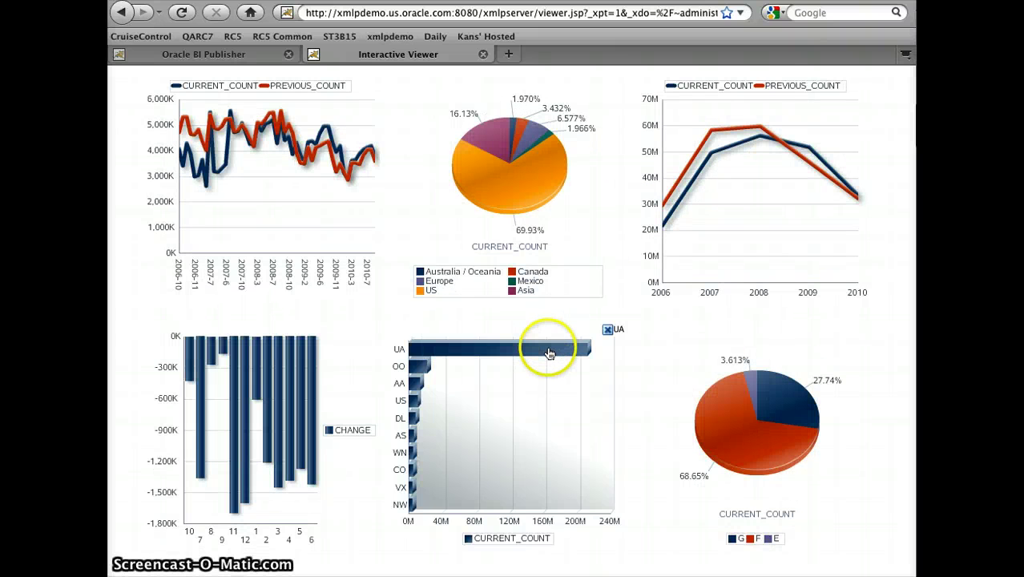
mouse_move(509, 192)
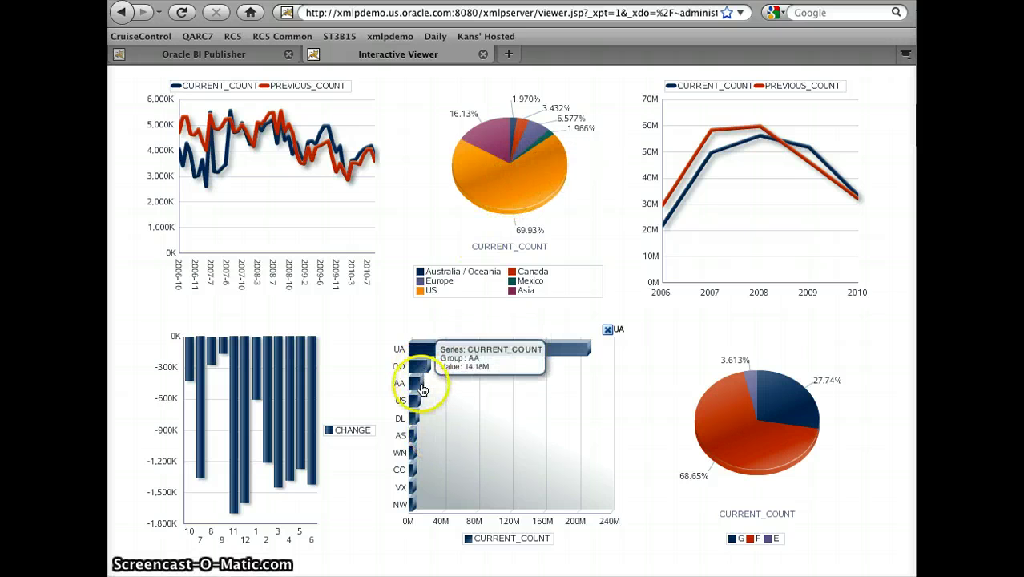
left_click(422, 384)
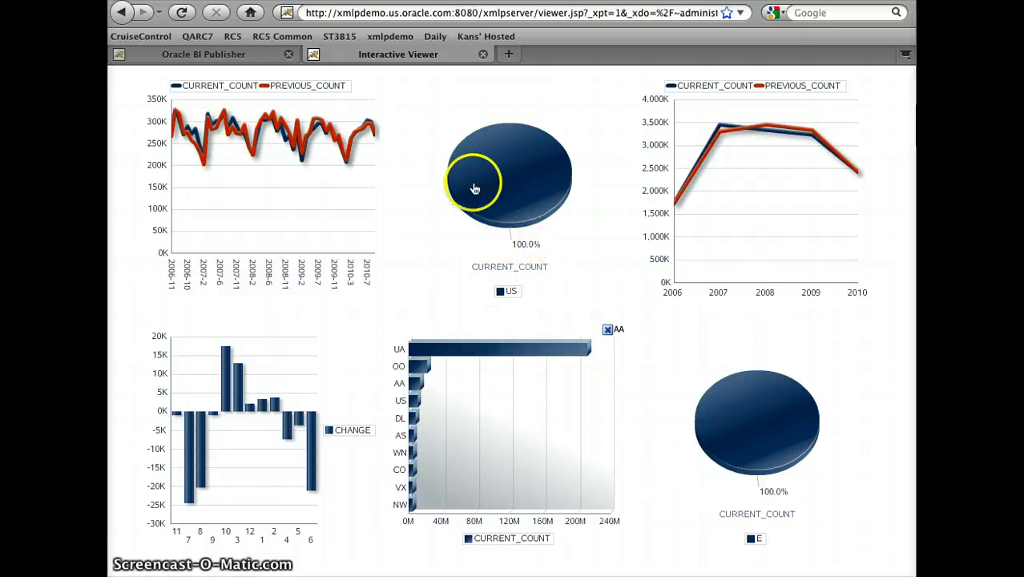
left_click(609, 331)
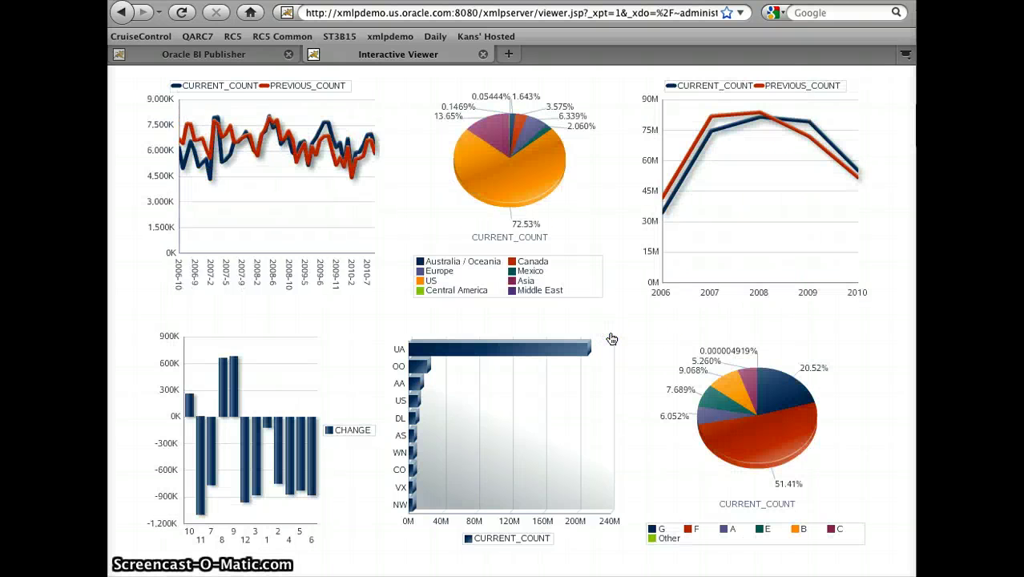
left_click(497, 133)
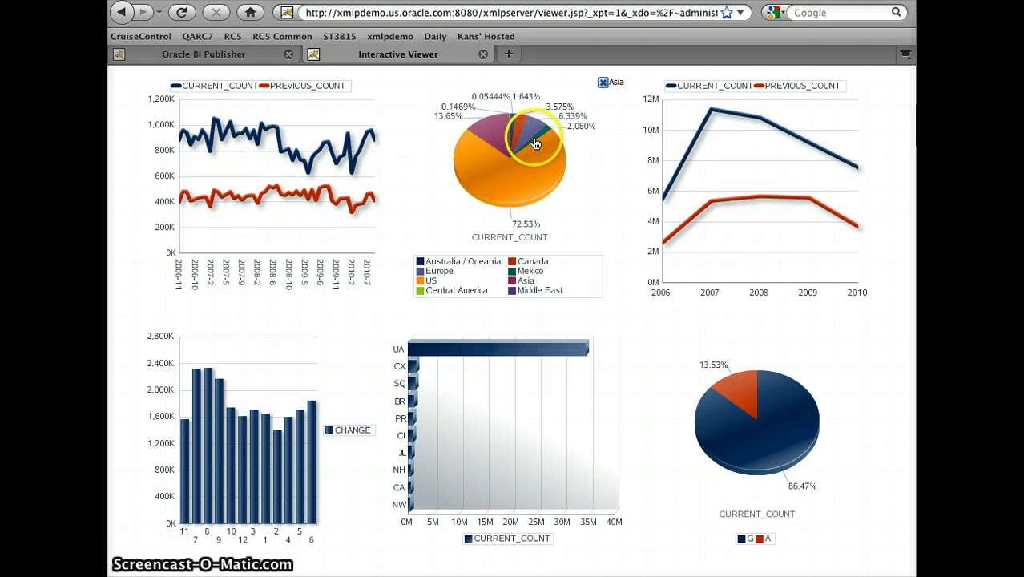
left_click(264, 60)
left_click(519, 269)
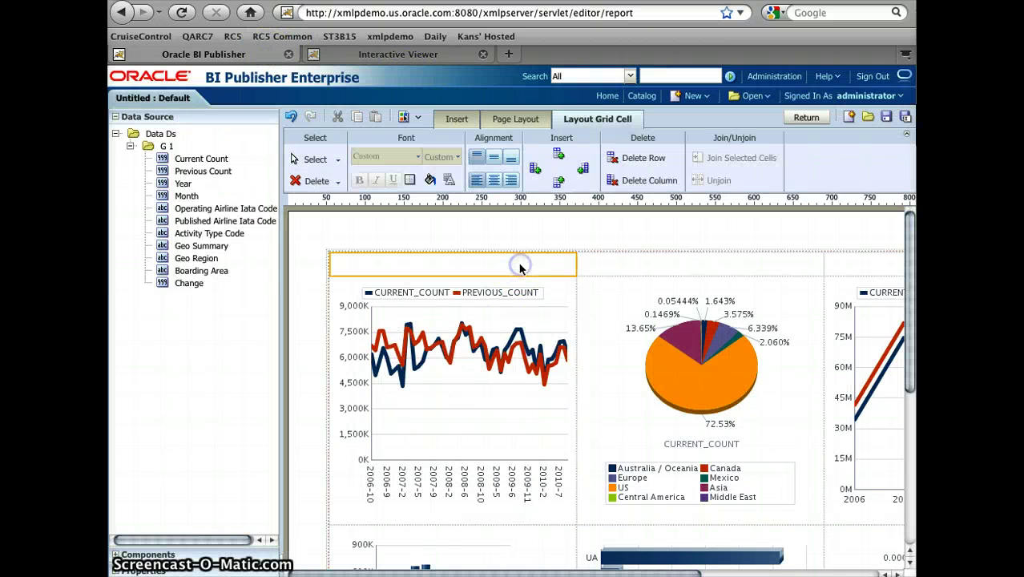
Insert a Geo Summary List into the top cell, resized to a thin strip with Horizontal orientation
left_click(456, 119)
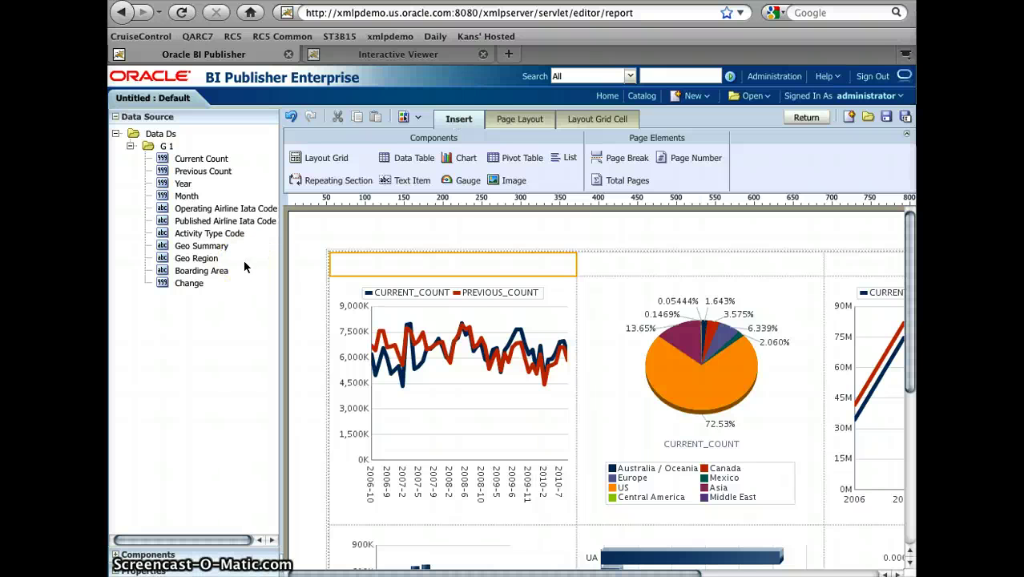
left_click_drag(200, 246, 404, 273)
left_click(327, 249)
left_click(296, 180)
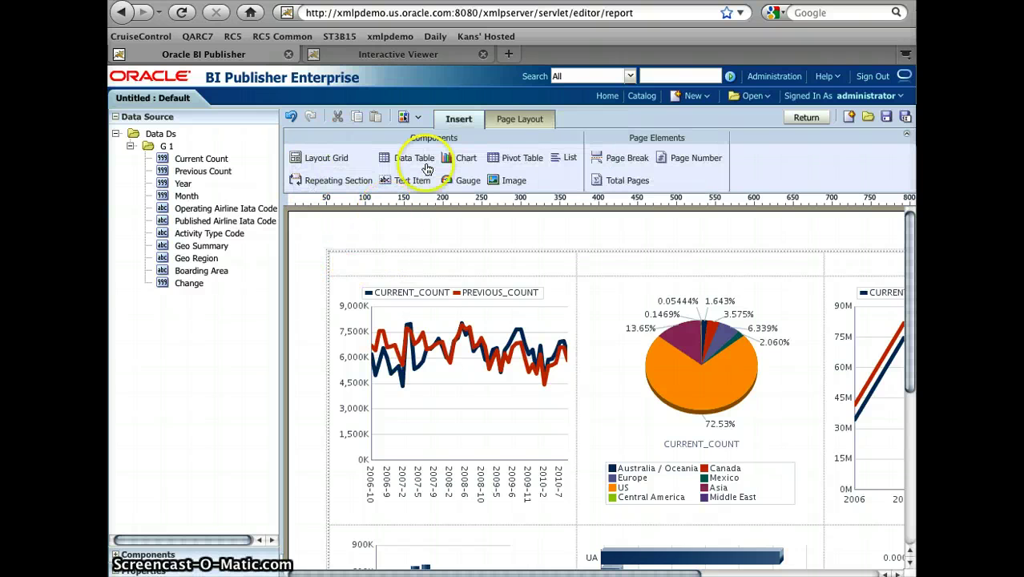
left_click_drag(568, 157, 525, 268)
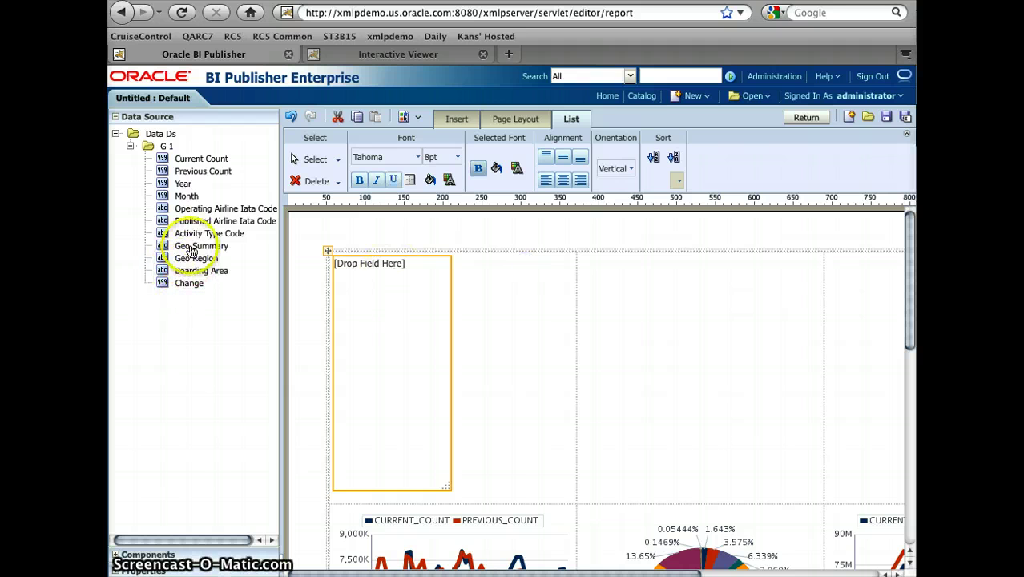
left_click_drag(196, 247, 379, 288)
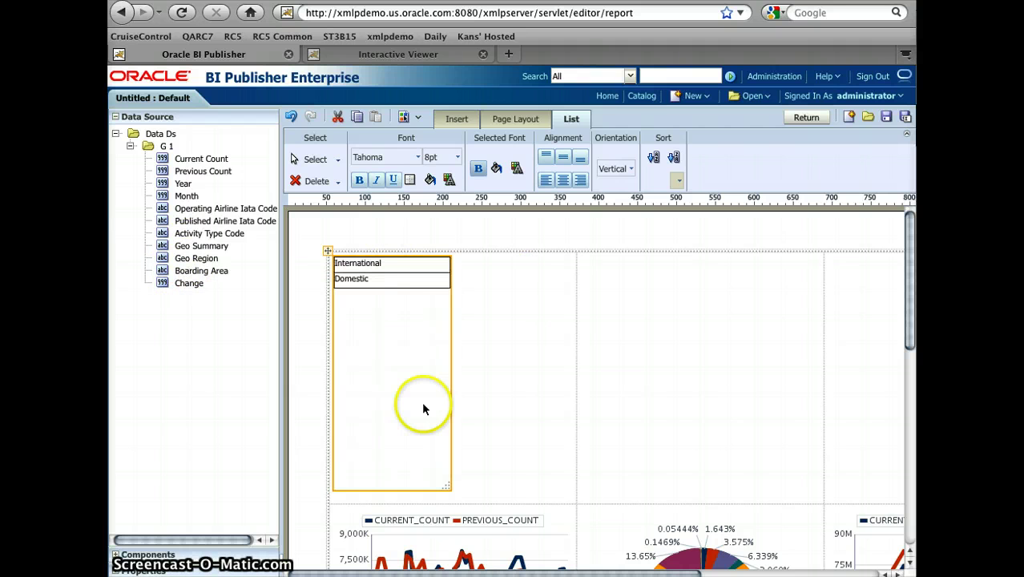
left_click_drag(448, 486, 557, 268)
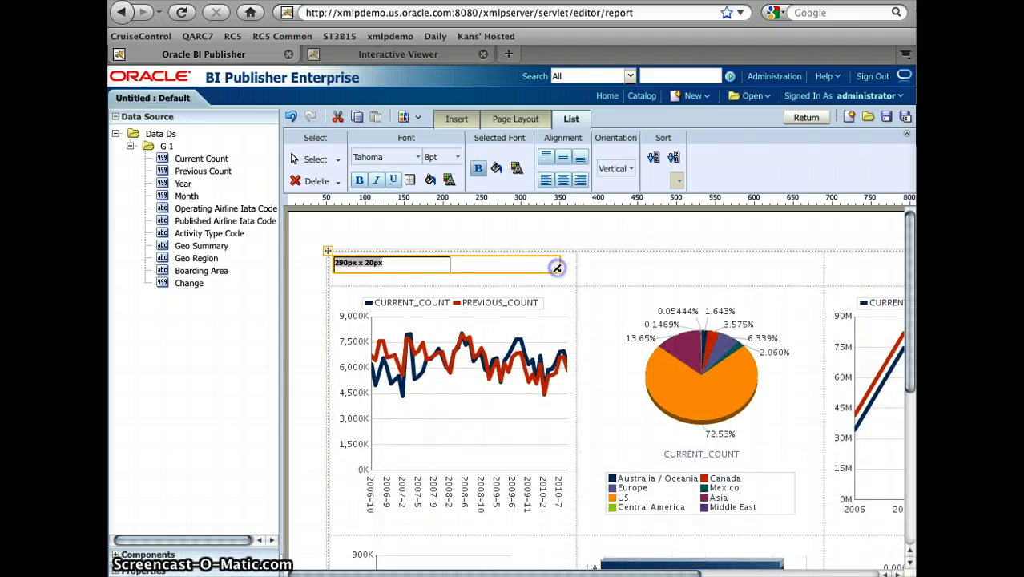
left_click(624, 169)
left_click(622, 187)
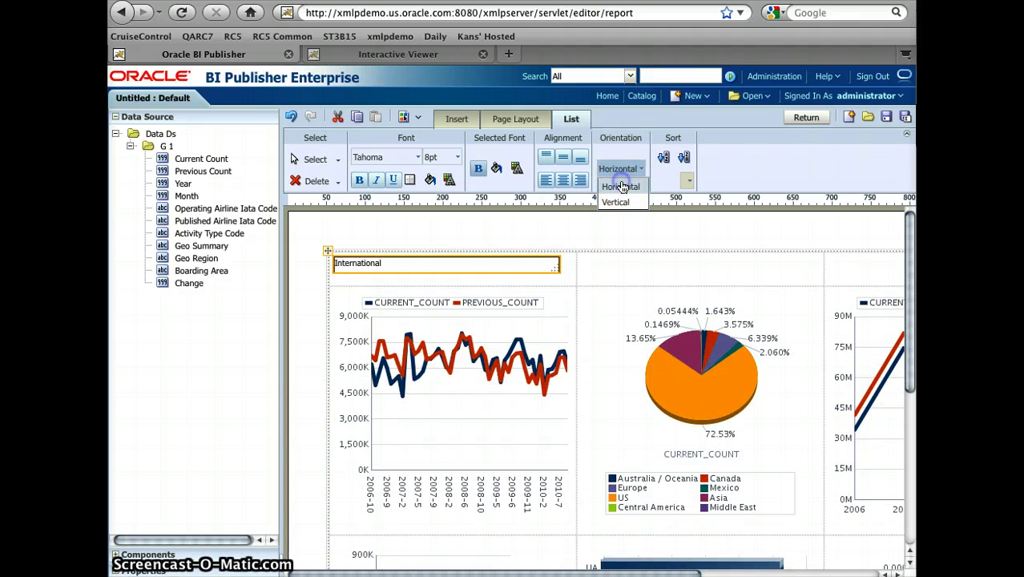
left_click(573, 257)
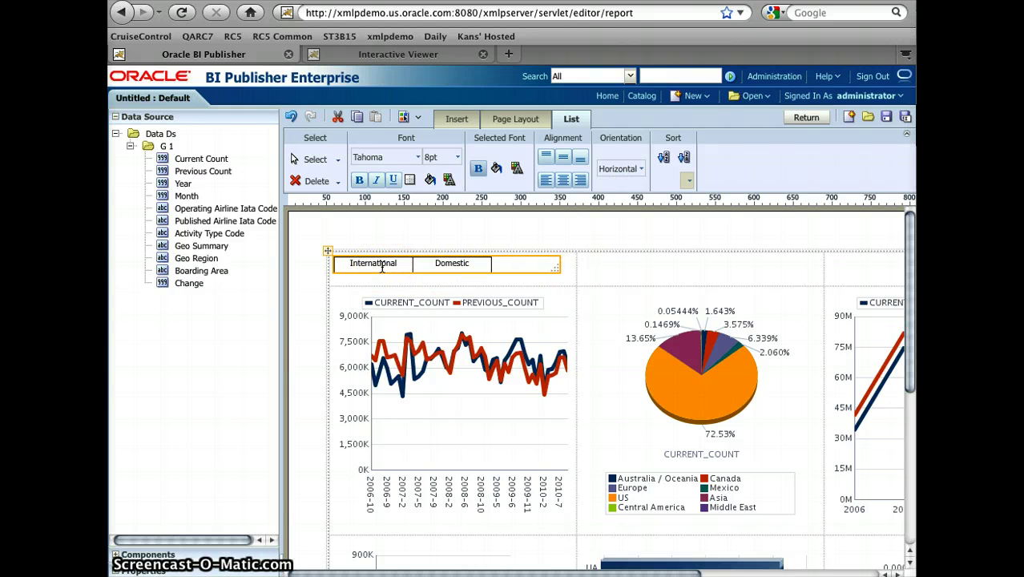
left_click(472, 269)
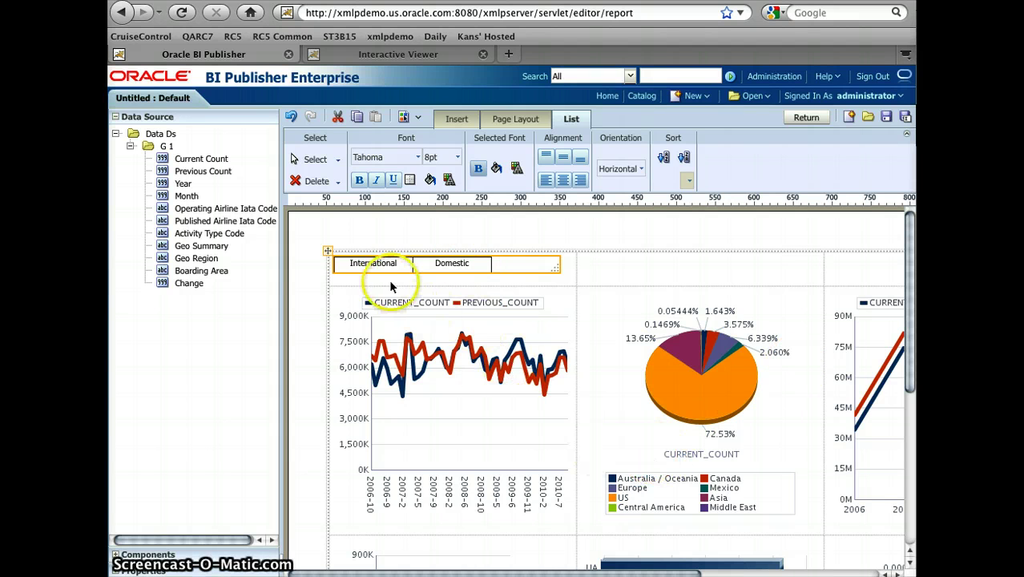
Set the Geo Summary list's border style to None, using the same value for all sides
left_click(164, 570)
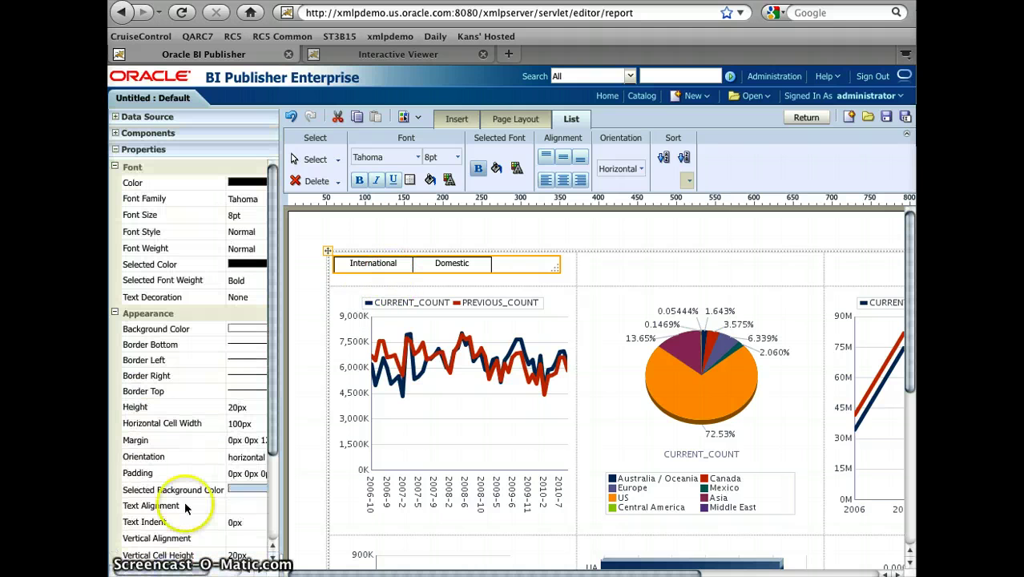
left_click(192, 567)
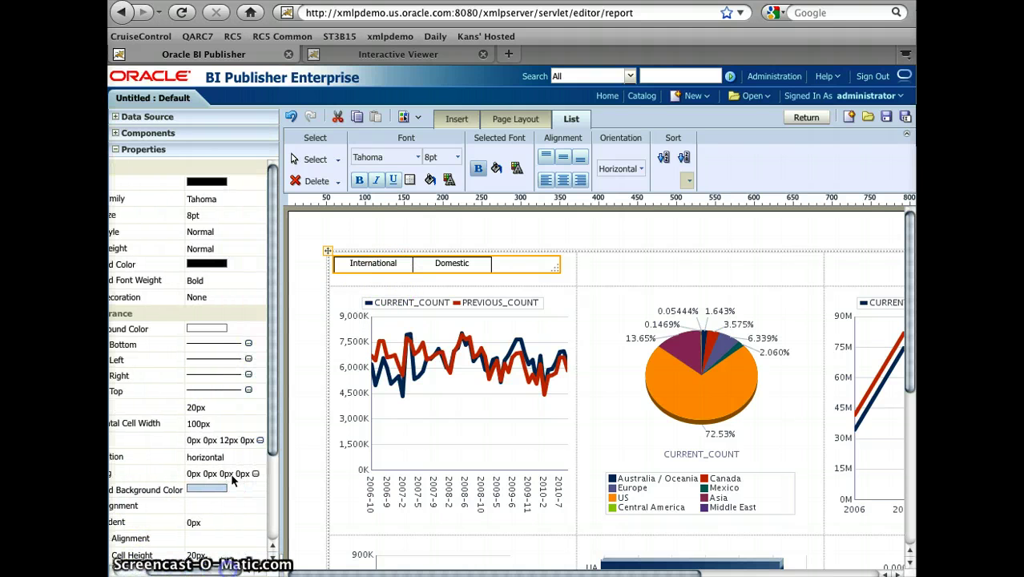
left_click(250, 388)
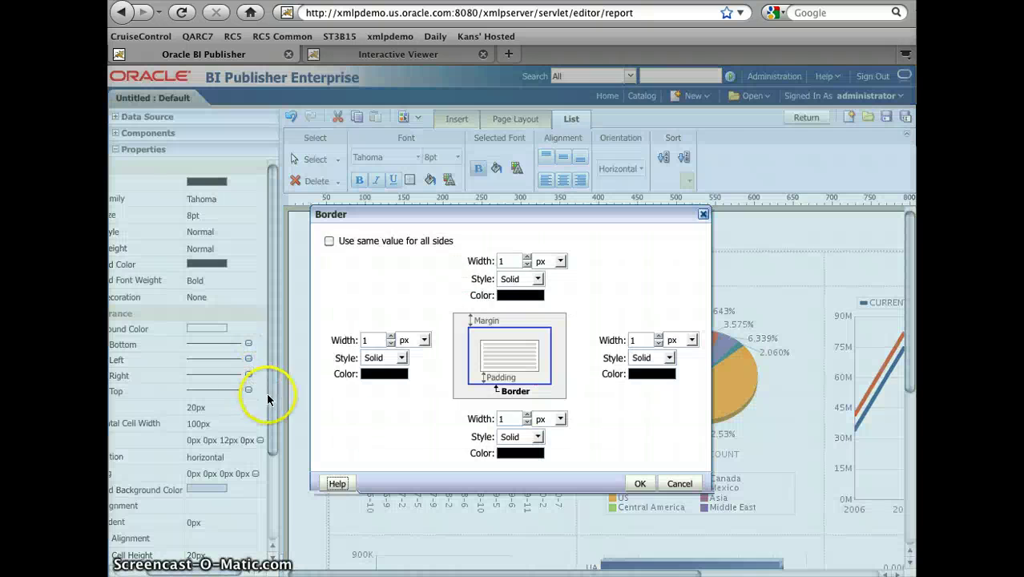
left_click(329, 241)
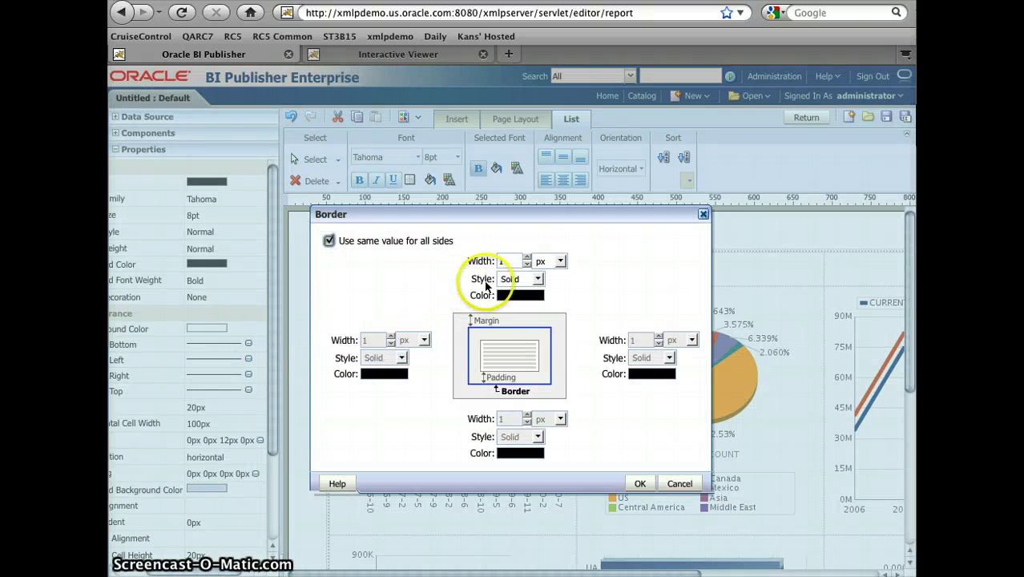
left_click(529, 279)
left_click(513, 292)
left_click(646, 488)
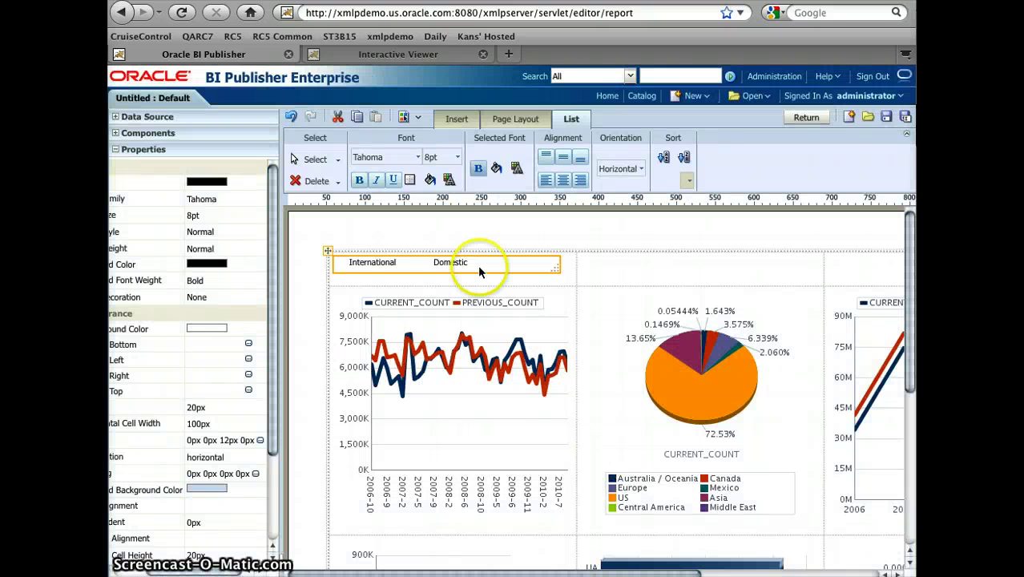
left_click(619, 264)
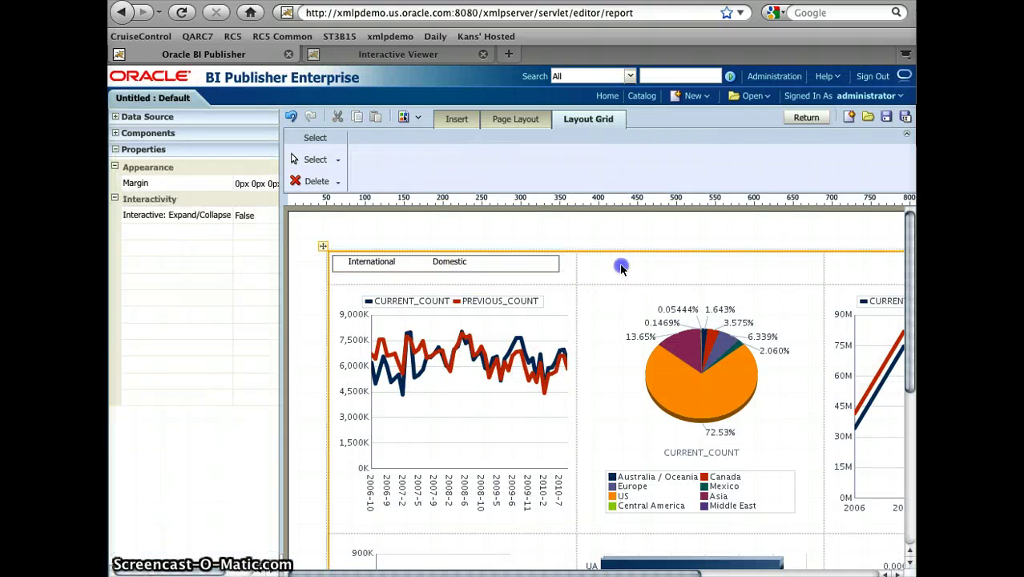
Insert a second List filled with Year in the empty cell, horizontal and shrunk to a strip
left_click(458, 120)
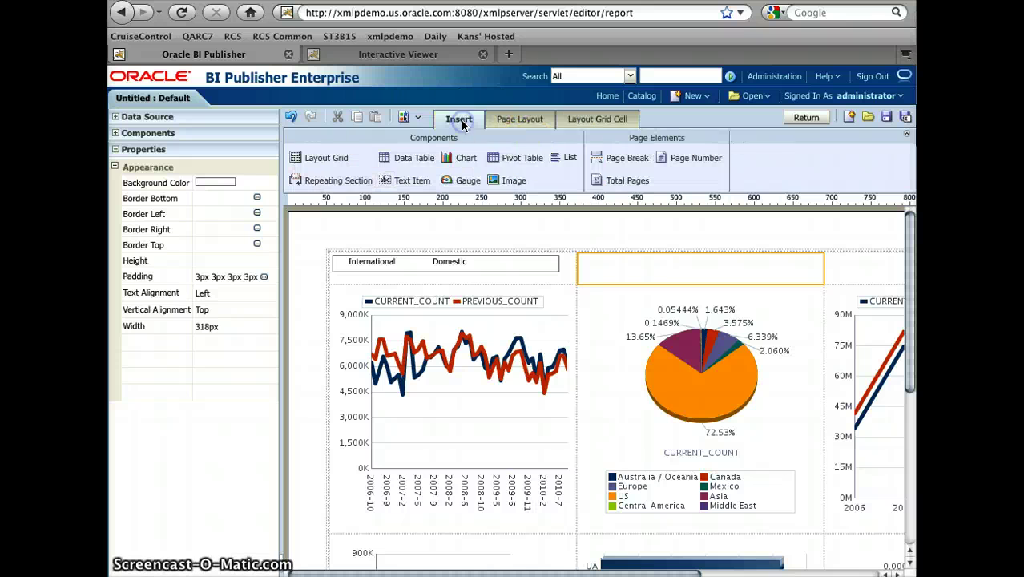
left_click_drag(560, 157, 638, 274)
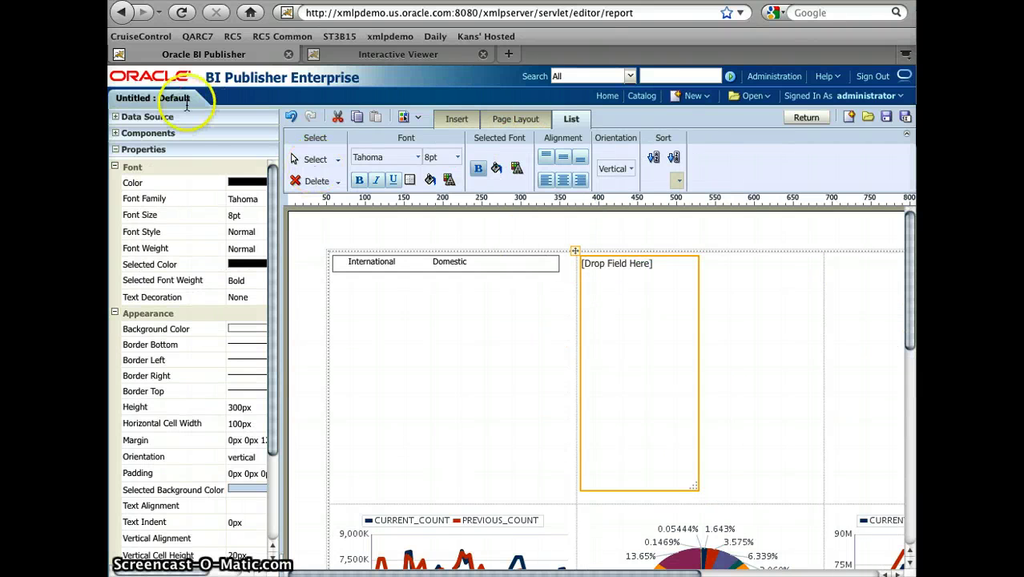
left_click(164, 117)
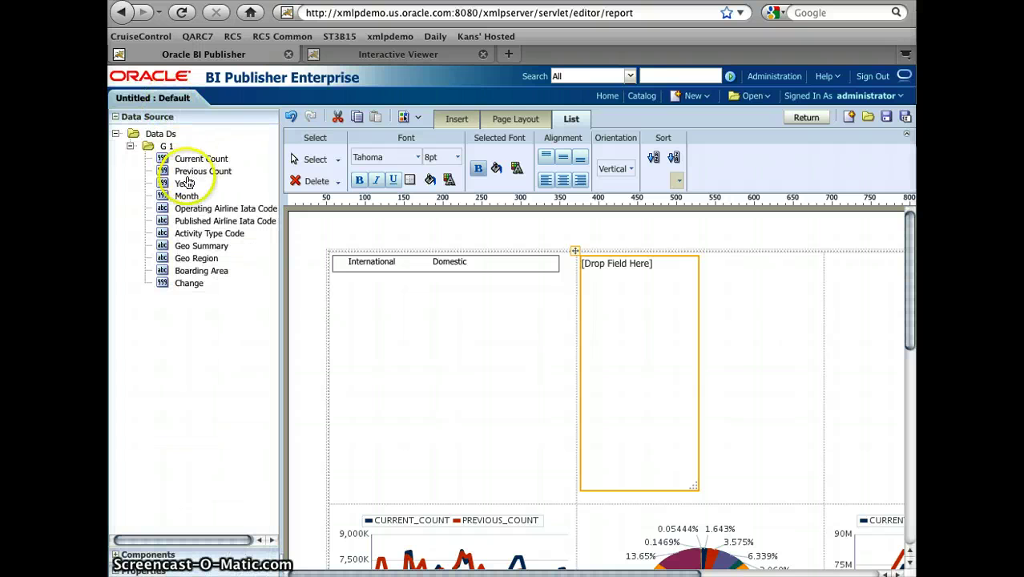
left_click_drag(184, 183, 670, 276)
left_click(617, 169)
left_click(629, 187)
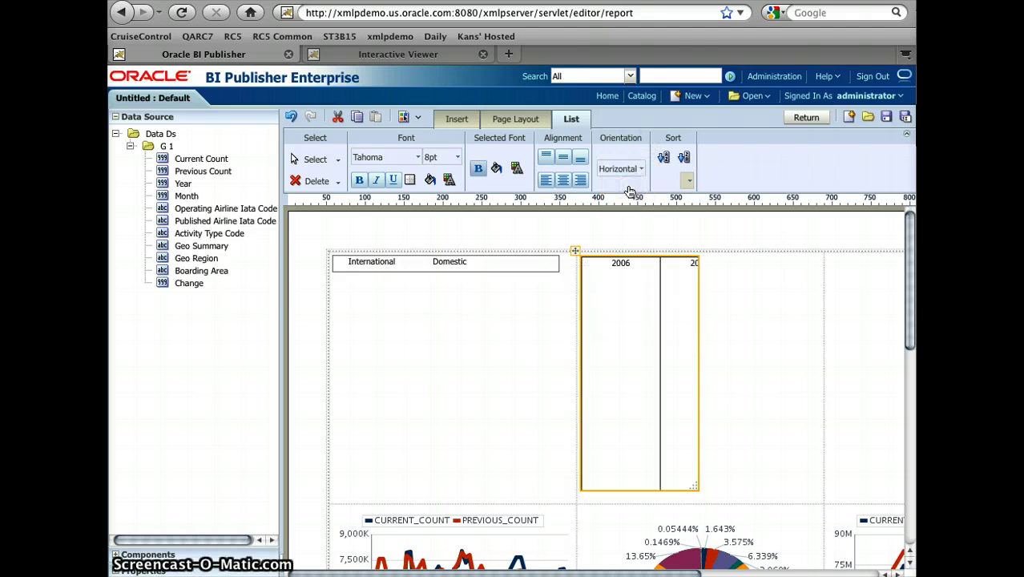
left_click_drag(695, 481, 829, 270)
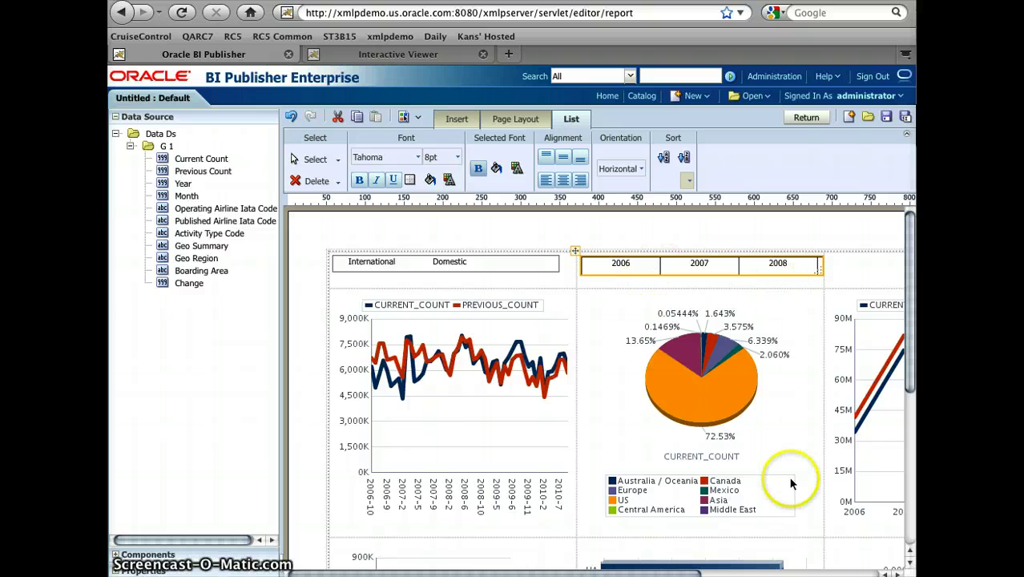
left_click_drag(704, 573, 874, 573)
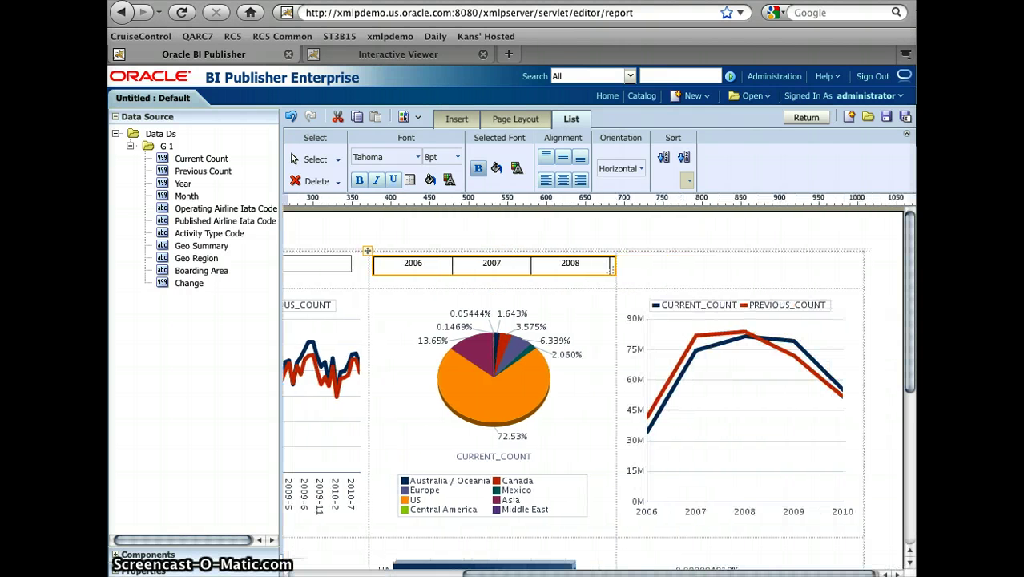
Merge the year list's cell with its neighbour and widen the list to show 2006–2010
left_click(694, 277)
left_click(679, 274)
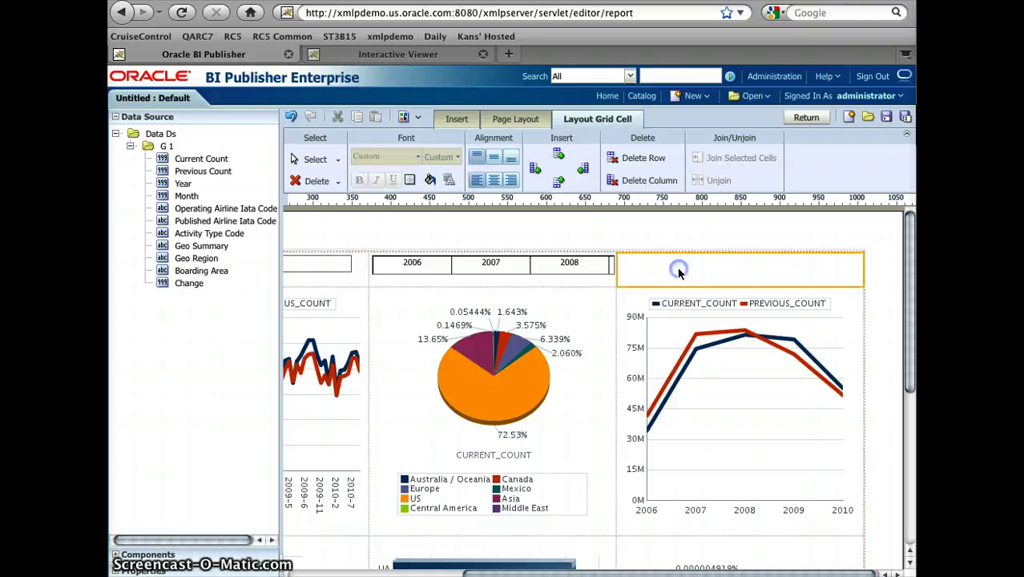
left_click(575, 281, "ctrl")
left_click(736, 158)
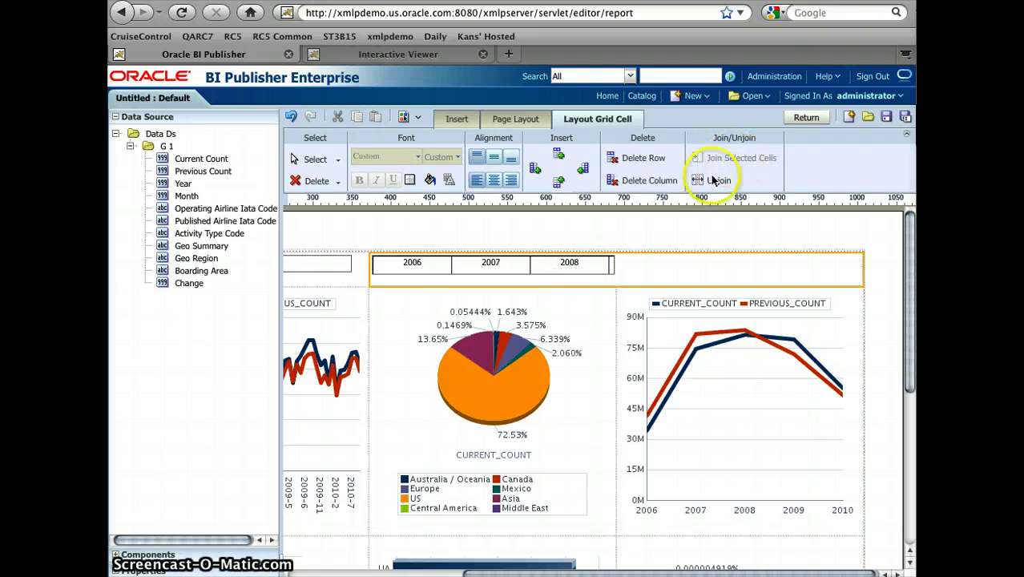
left_click(590, 268)
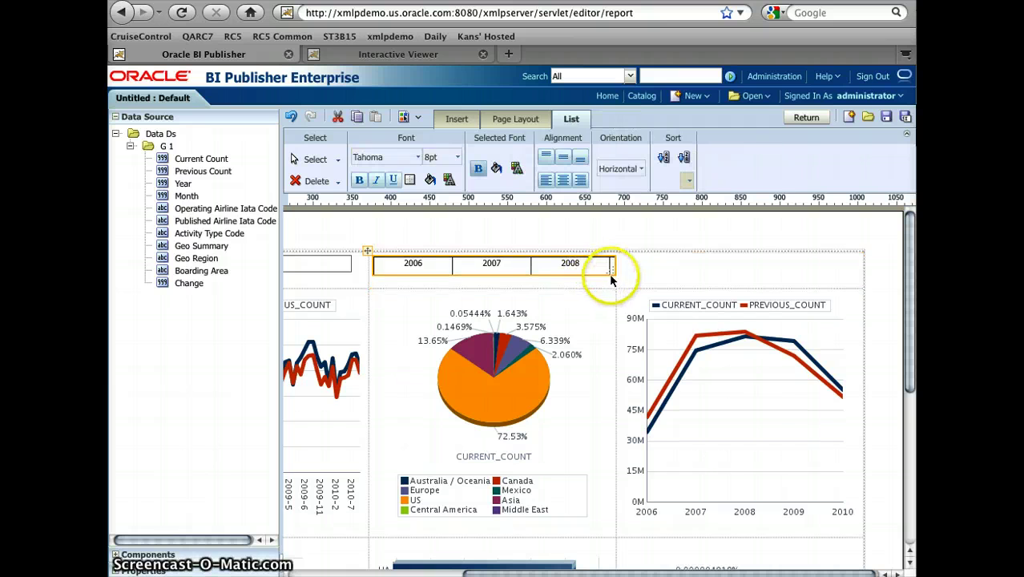
left_click_drag(611, 272, 788, 270)
left_click(544, 273)
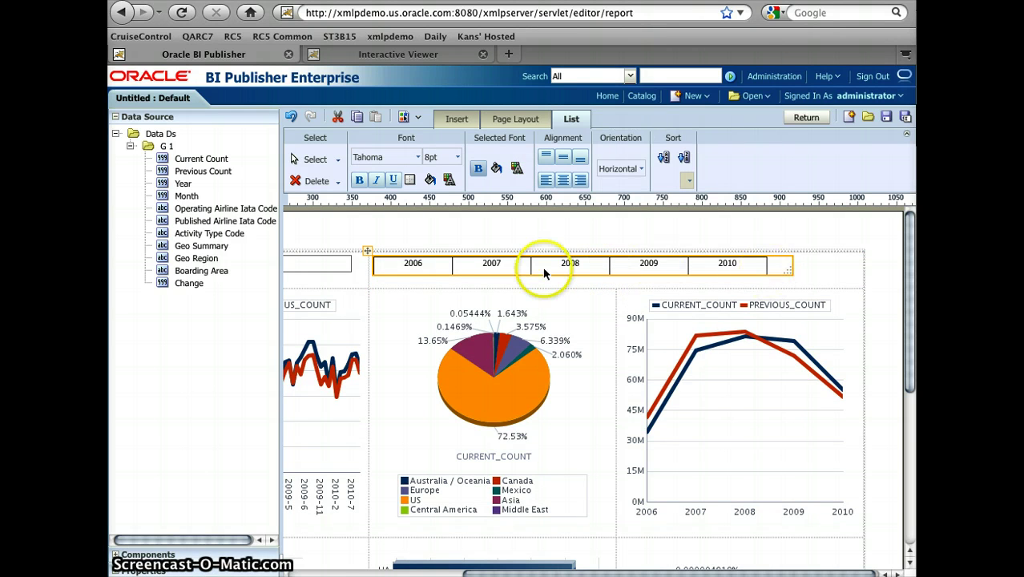
Set the Year list's border style to None, using the same value for all sides
left_click(150, 569)
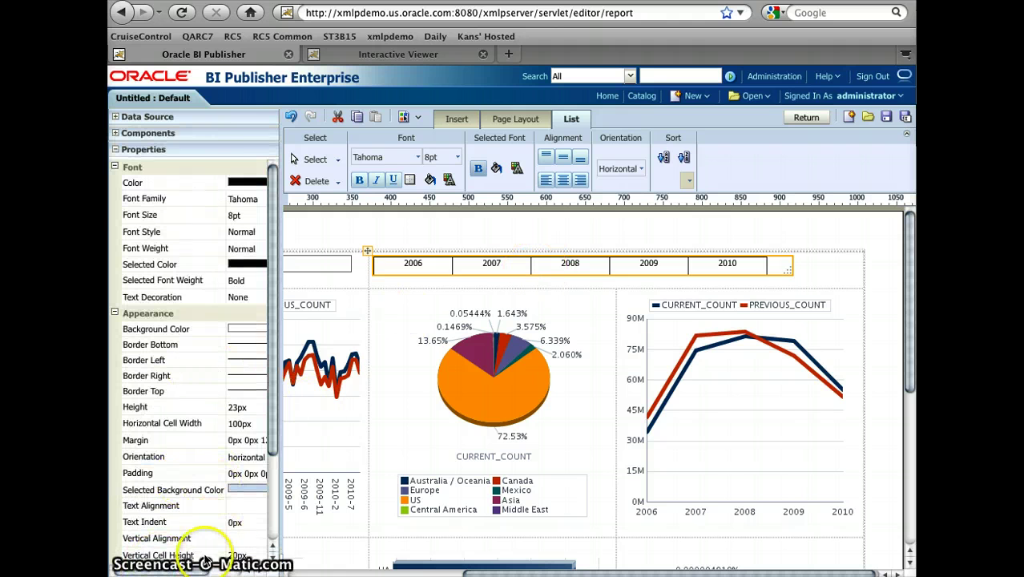
scroll(197, 565, "right", 2)
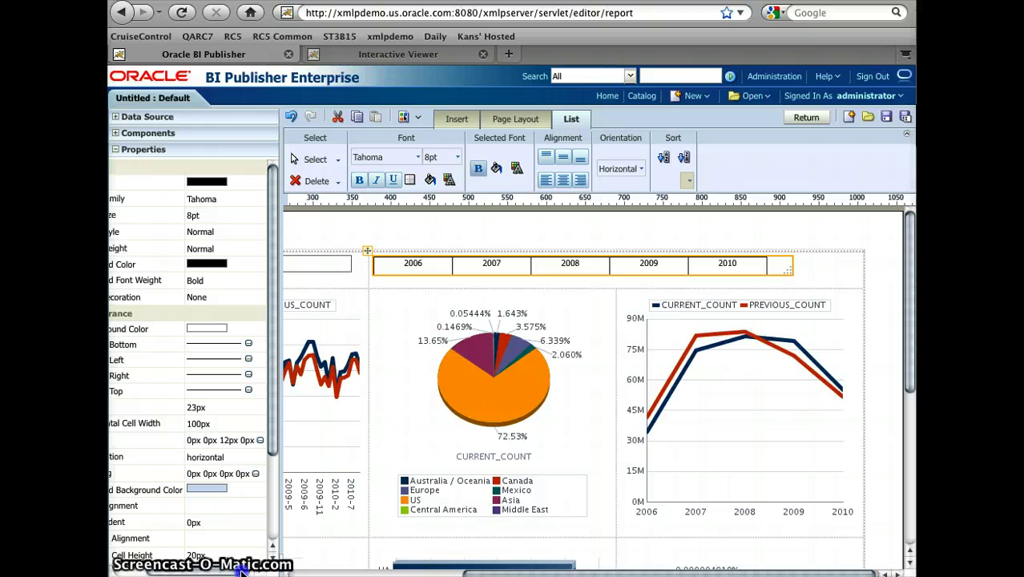
left_click(248, 347)
left_click(327, 240)
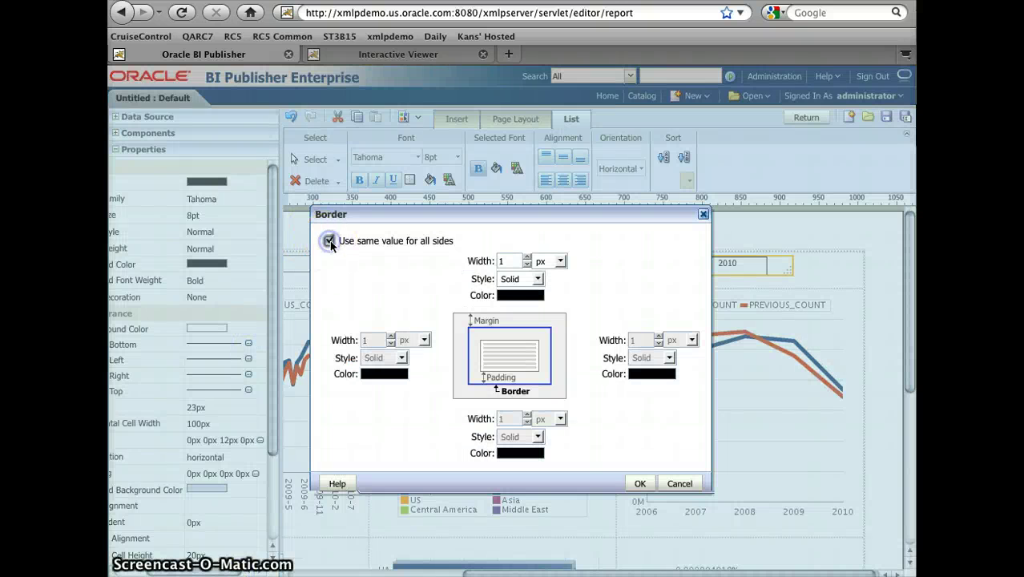
left_click(536, 279)
left_click(513, 292)
left_click(642, 484)
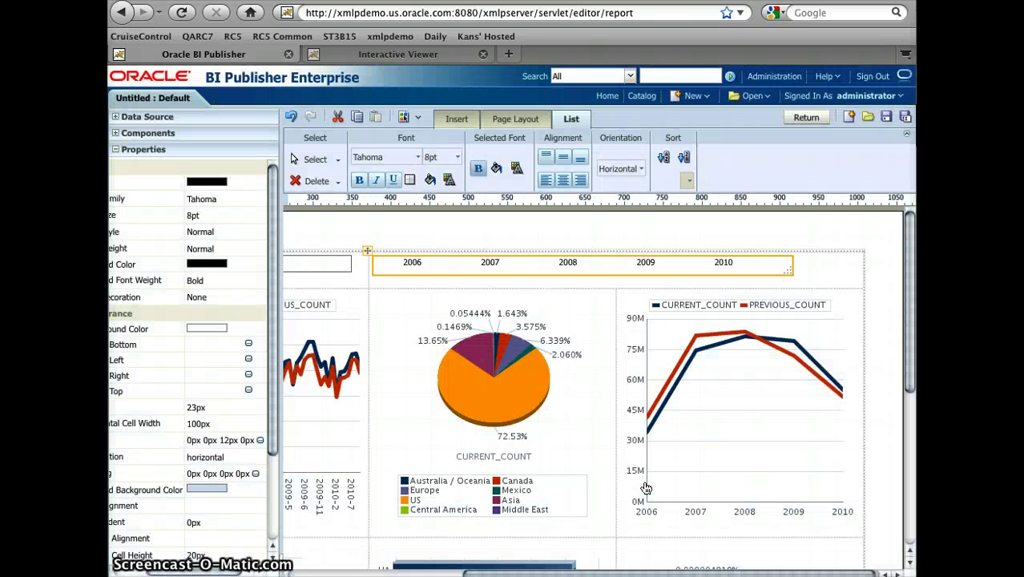
left_click(655, 507)
left_click_drag(660, 572, 505, 569)
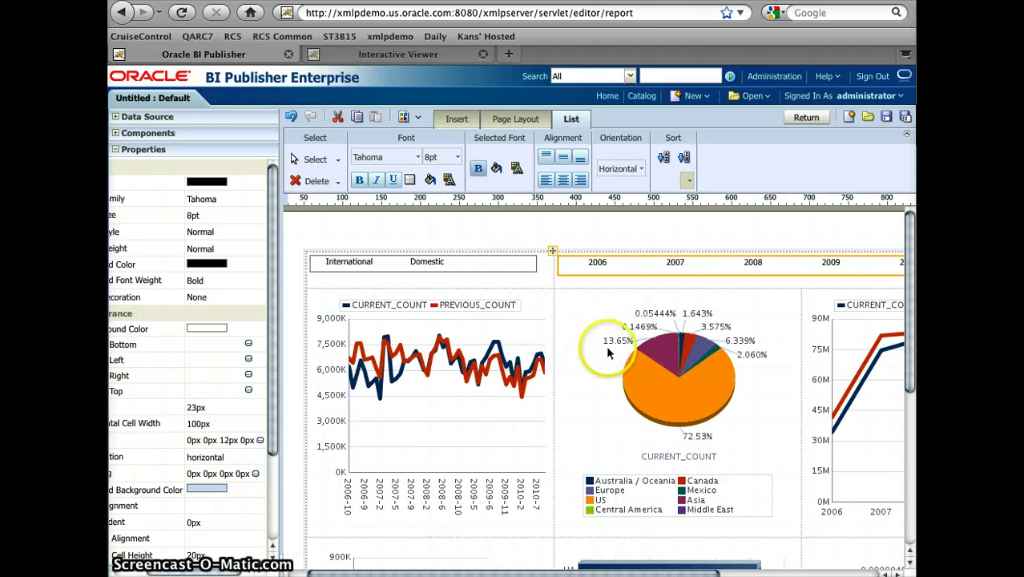
Save the layout and test the 2006, International and Domestic filters in the Interactive Viewer
left_click(405, 118)
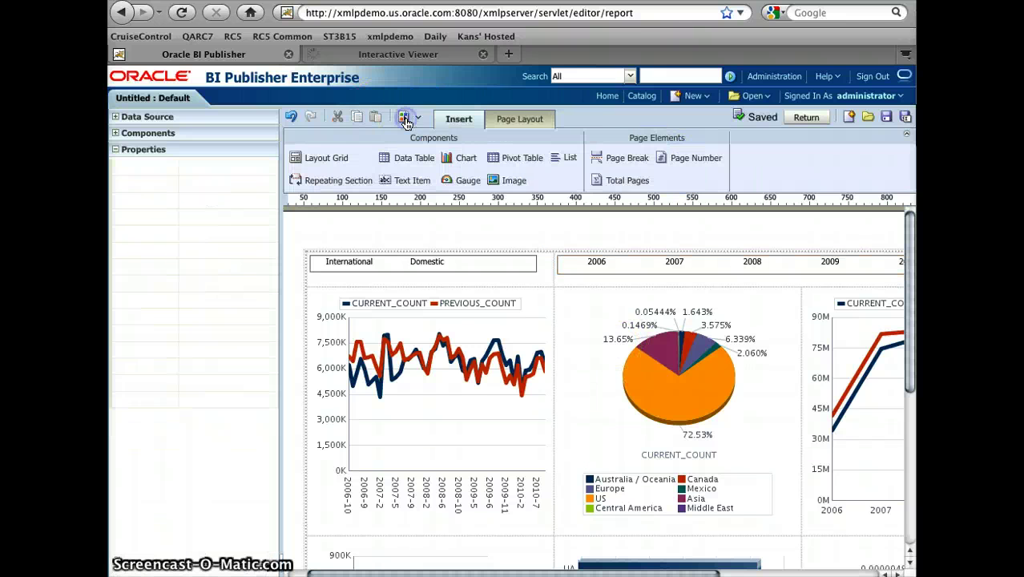
left_click(401, 54)
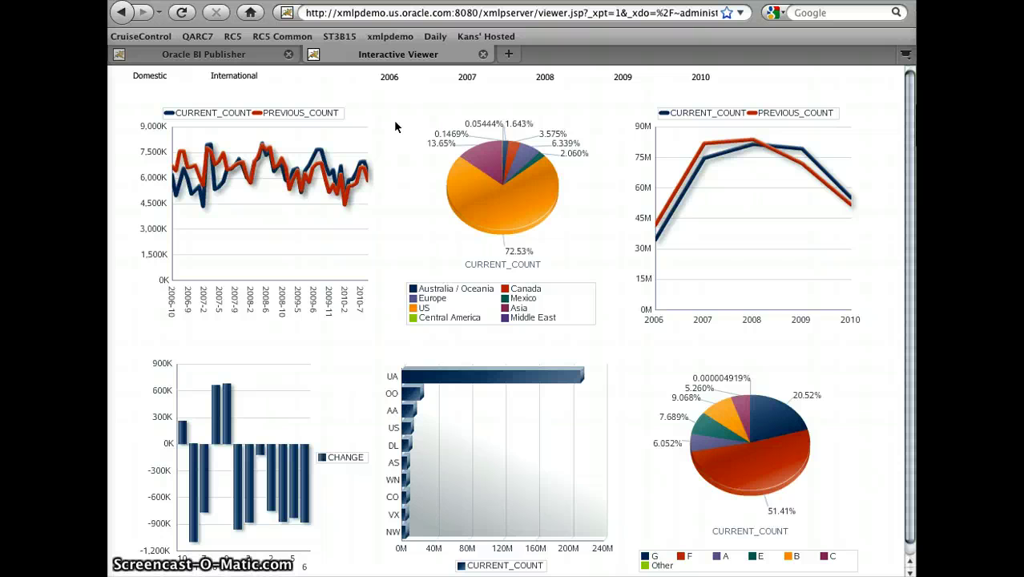
left_click(388, 77)
left_click(237, 78)
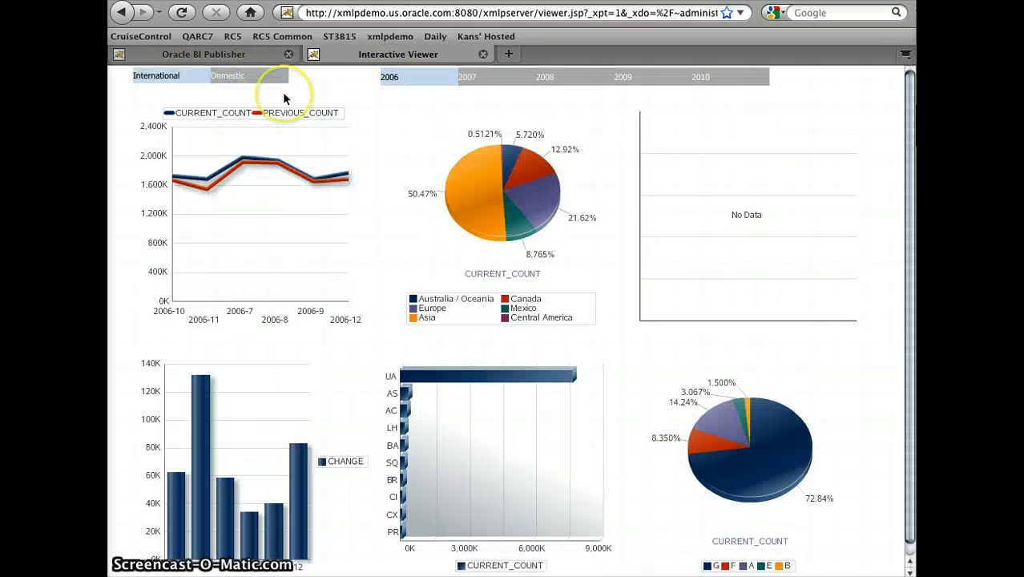
left_click(144, 79)
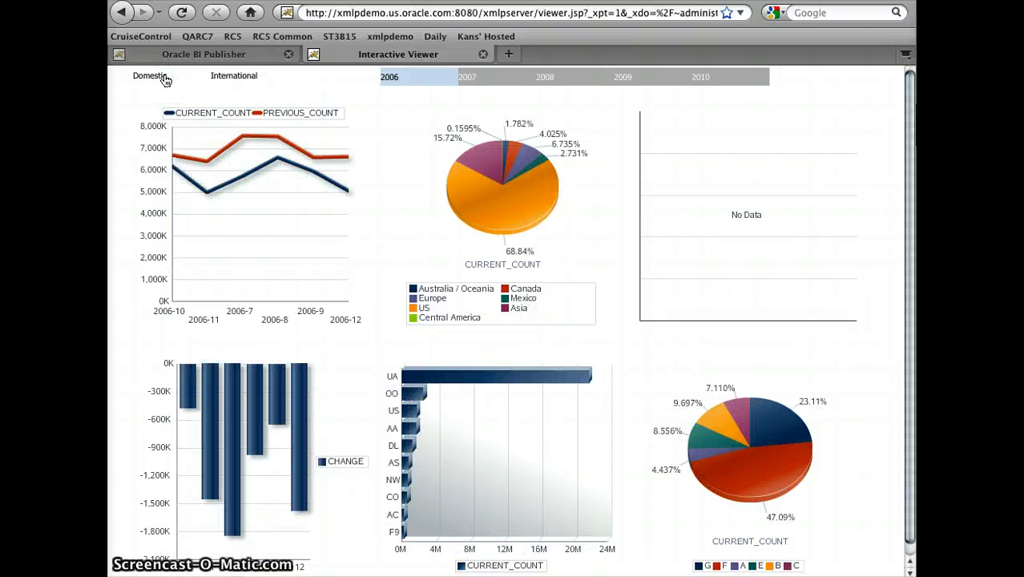
left_click(162, 78)
left_click(164, 78)
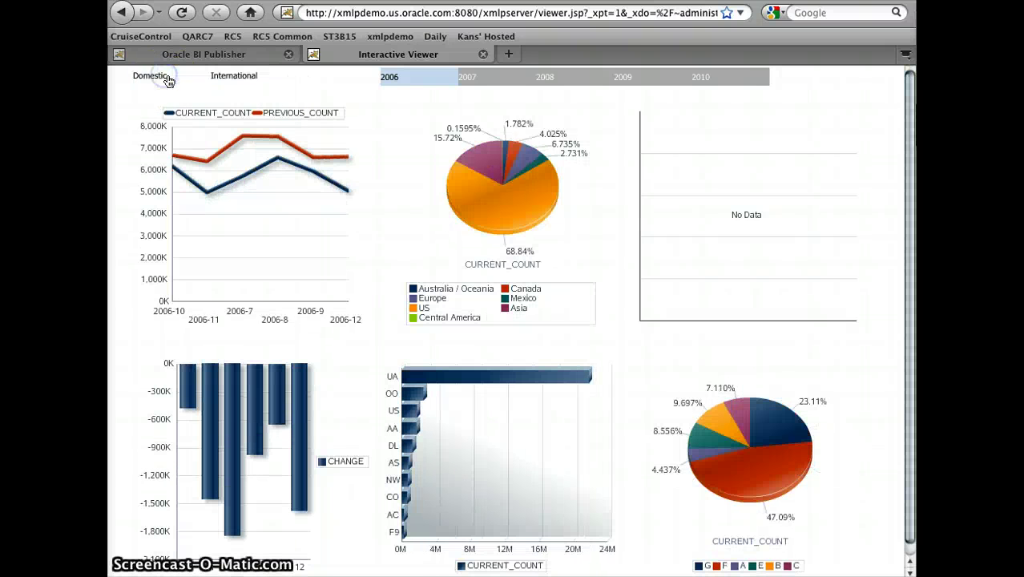
left_click(390, 77)
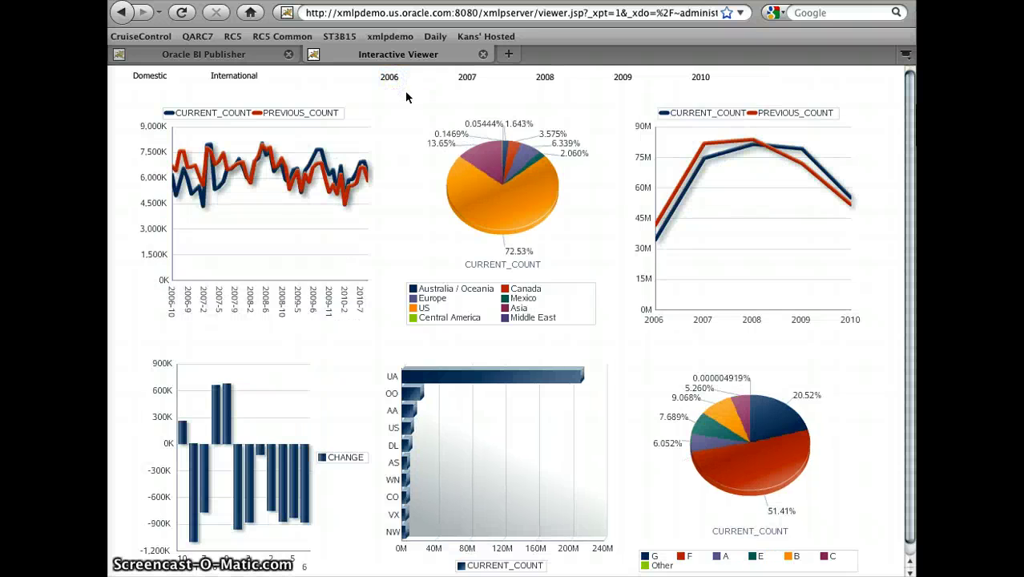
Filter by the US pie slice, clear it, and return to the layout editor
left_click(479, 198)
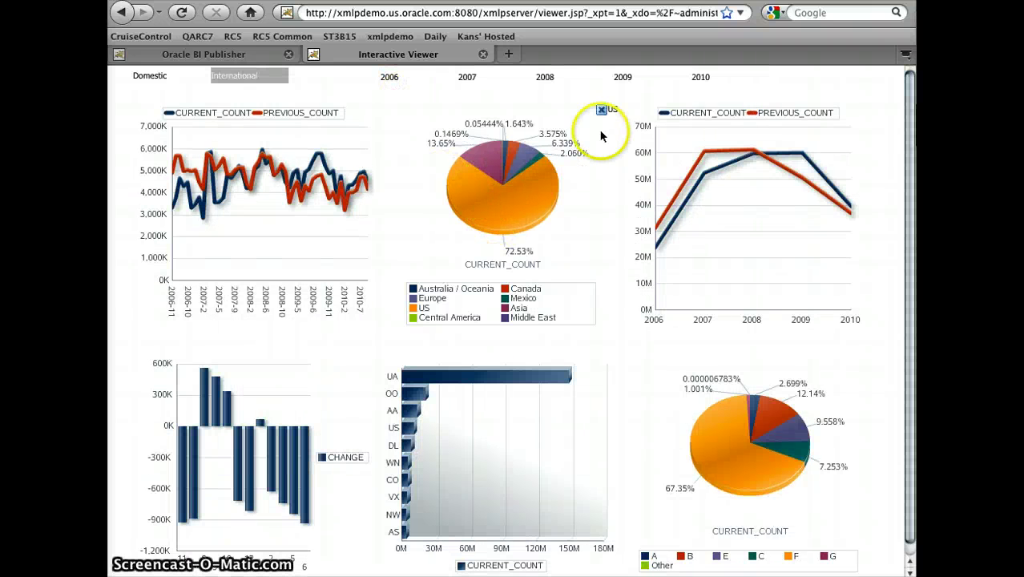
left_click(602, 109)
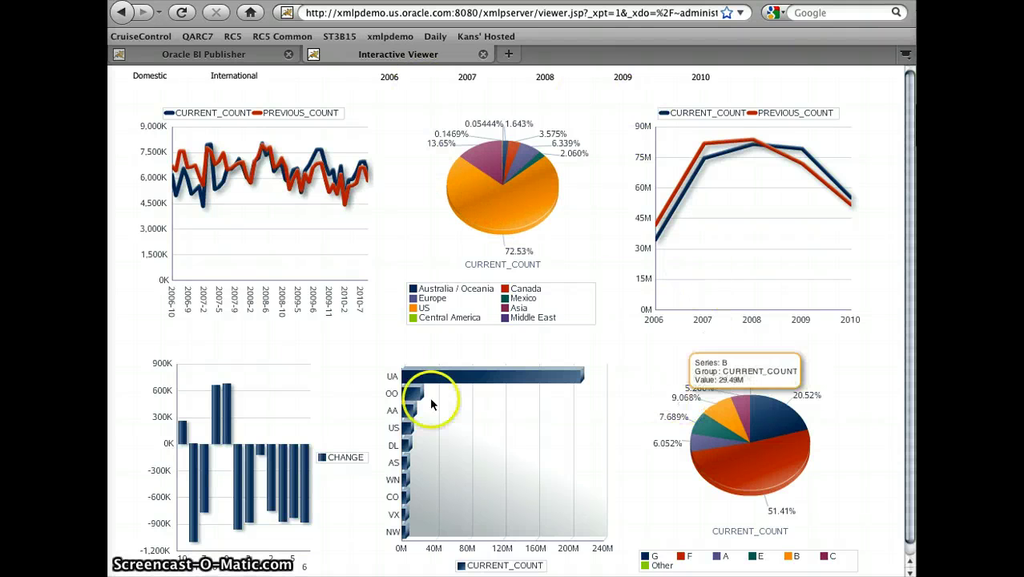
left_click(205, 55)
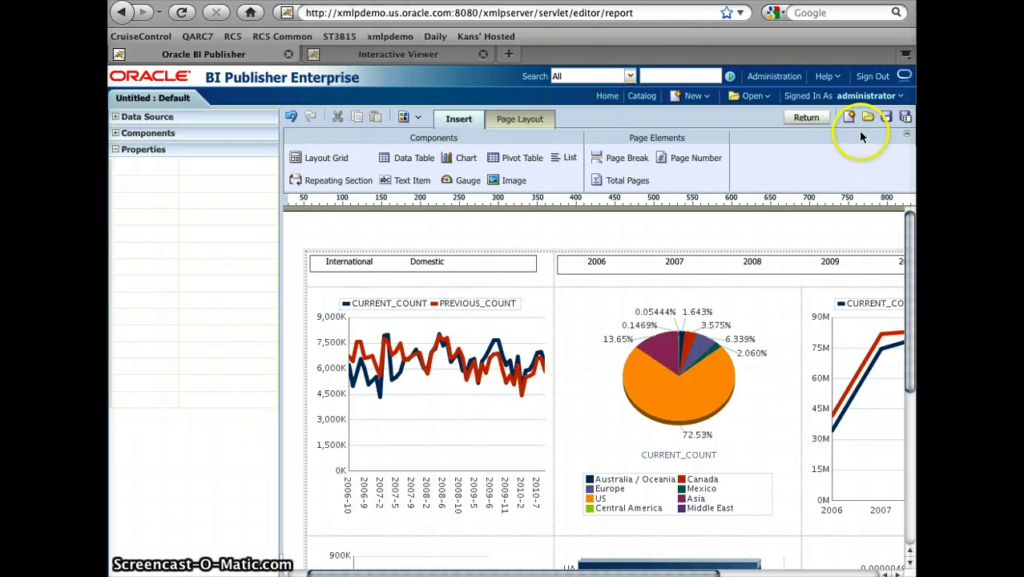
Save the layout, then save the report as 'SFO Sample Report' in a folder under Shared Folders › Demo
left_click(886, 120)
left_click(807, 118)
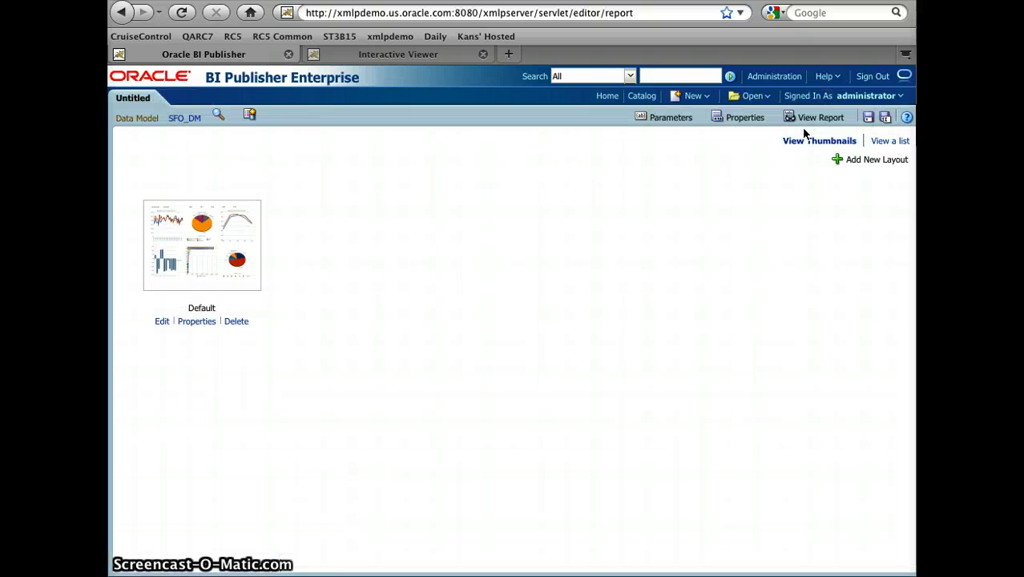
left_click(869, 120)
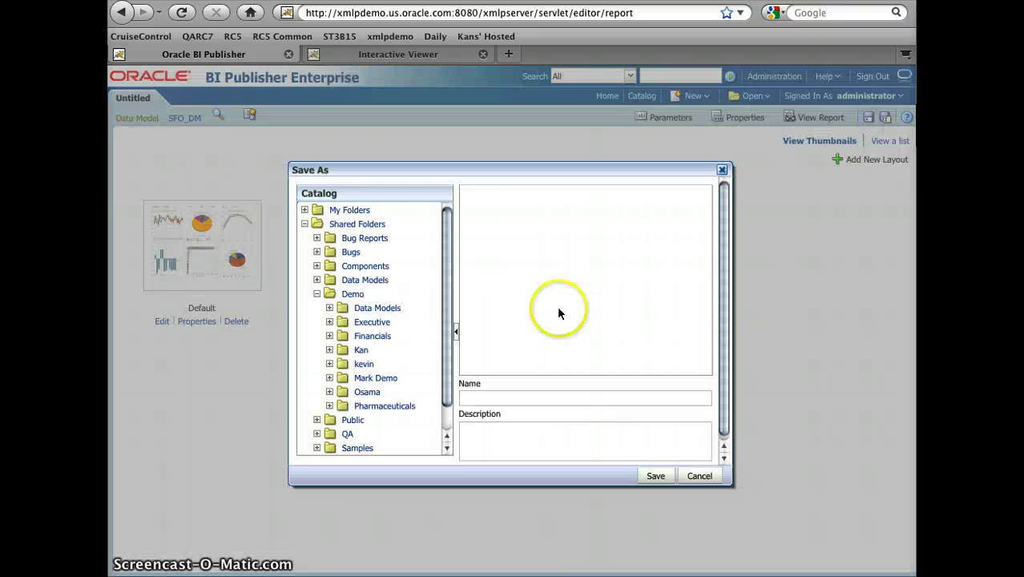
left_click(359, 352)
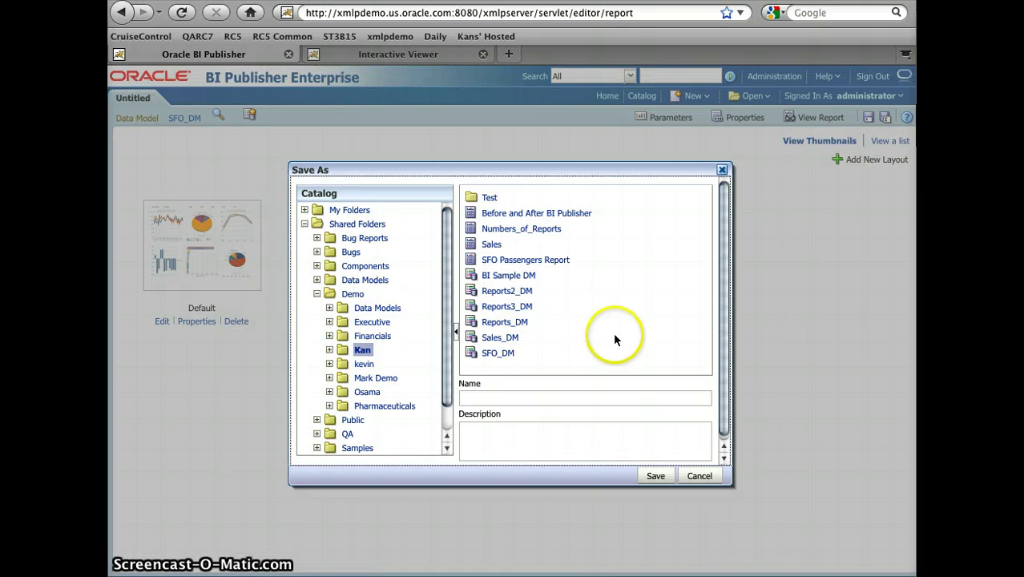
left_click(616, 398)
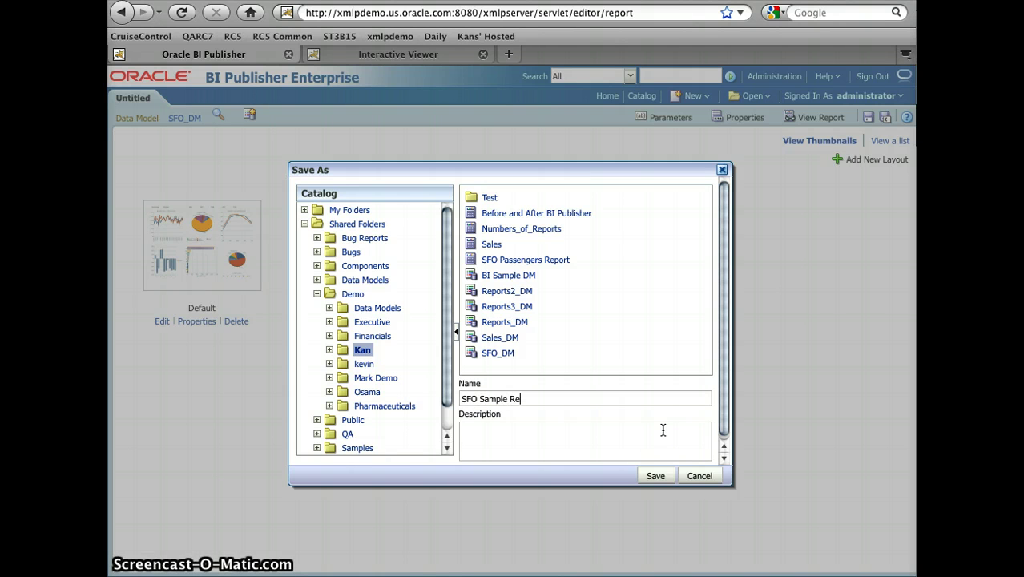
left_click(655, 475)
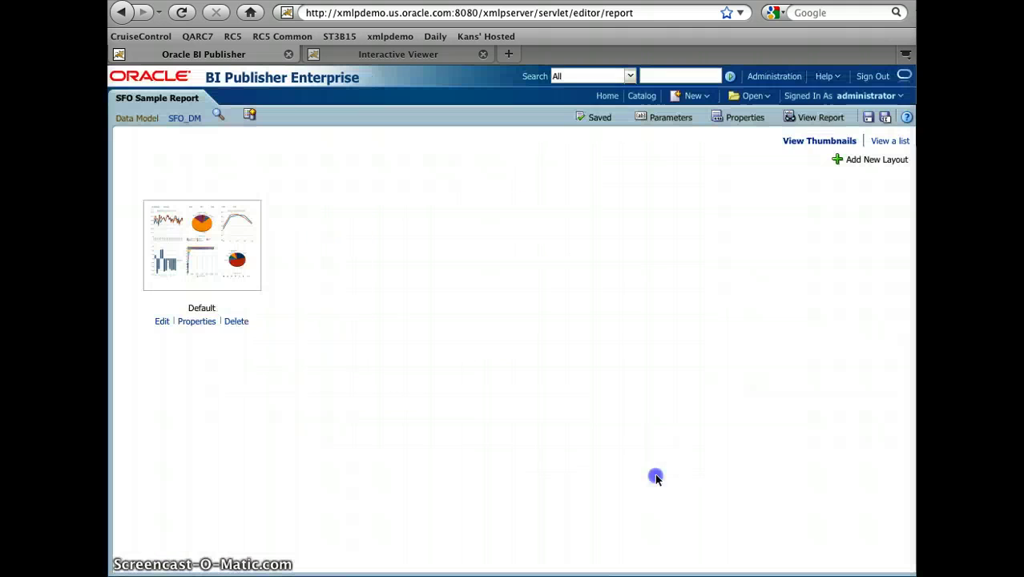
Open the saved report in the viewer and try, then clear, the 2007 year filter
left_click(816, 117)
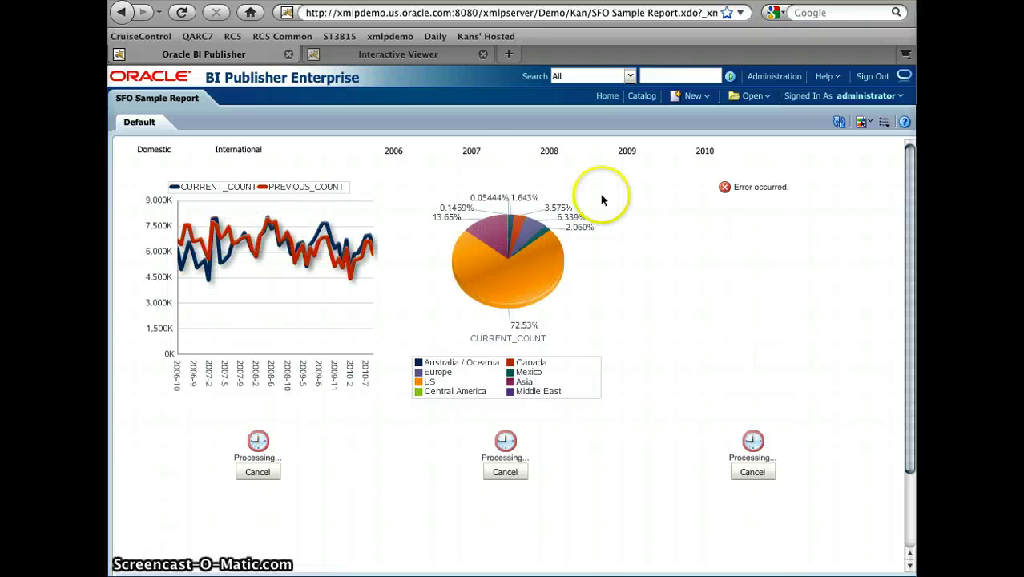
left_click(474, 158)
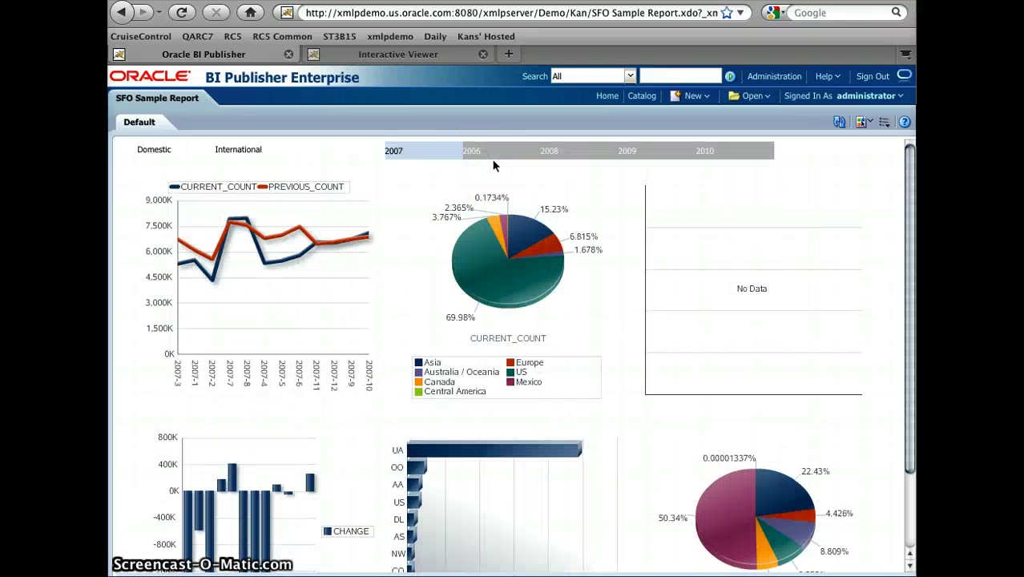
left_click(407, 151)
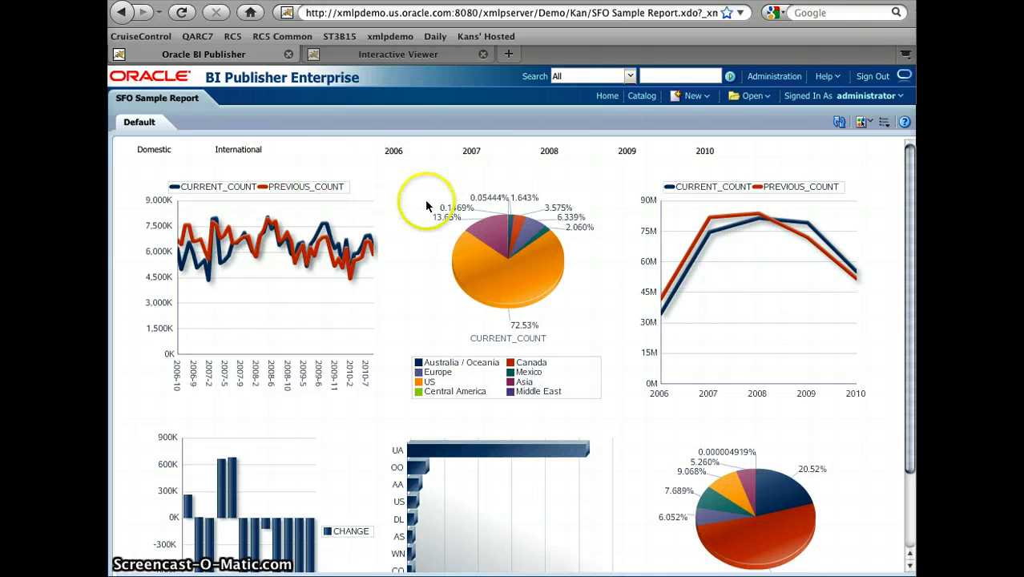
Filter the charts to the US region and review the filtered charts
left_click(483, 265)
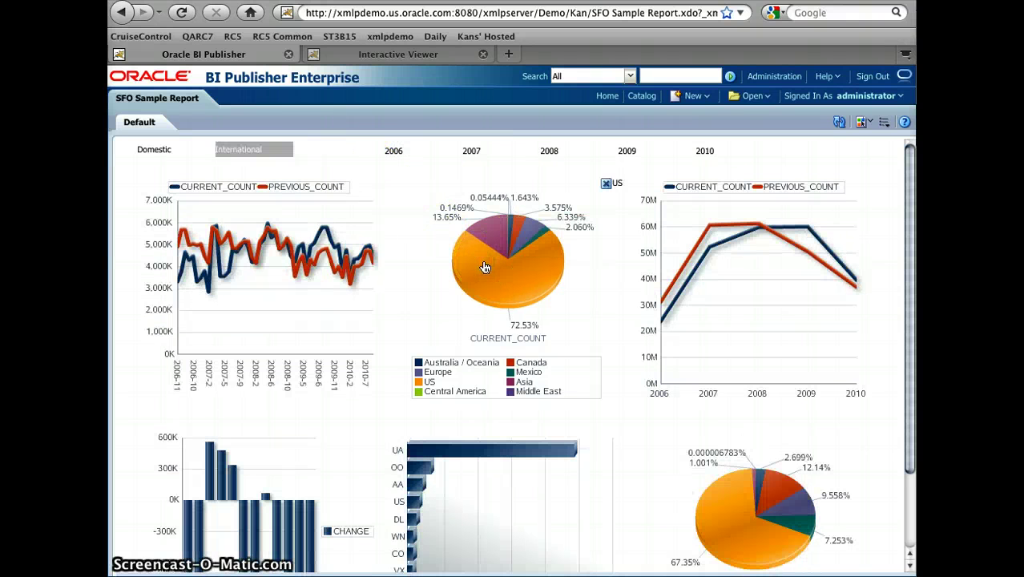
scroll(645, 345, "down", 3)
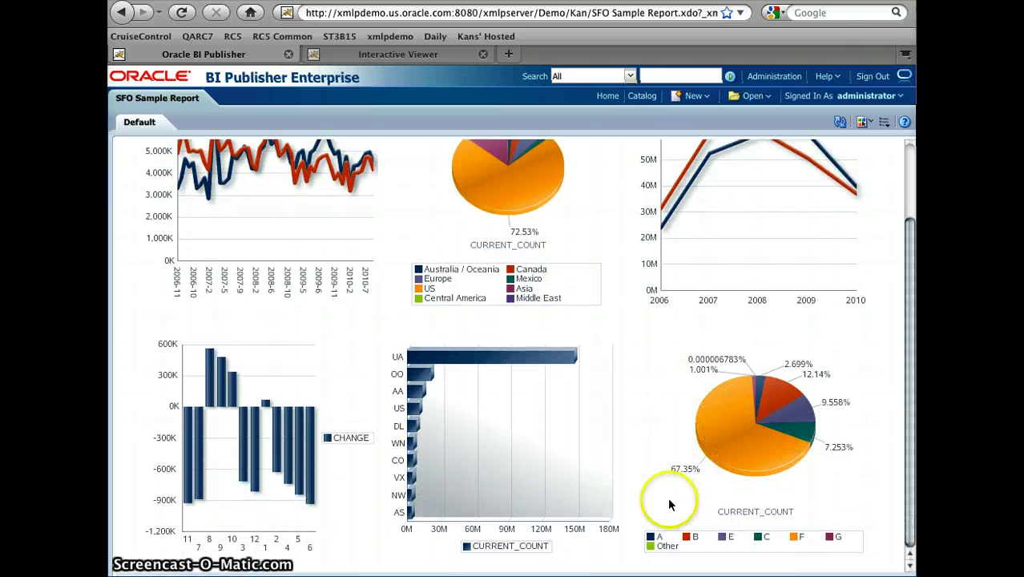
mouse_move(735, 442)
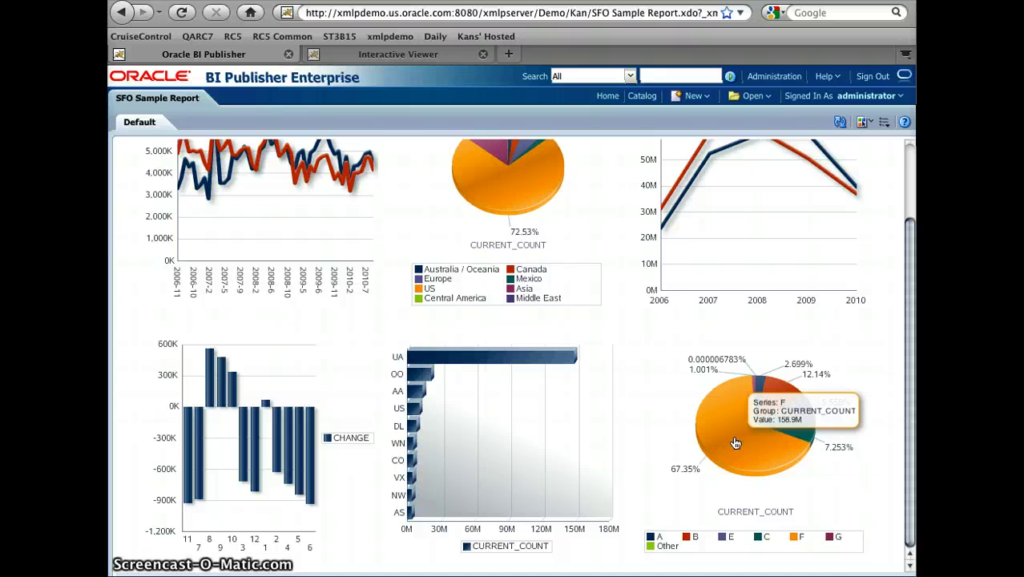
left_click(733, 437)
scroll(731, 435, "up", 3)
left_click(645, 413)
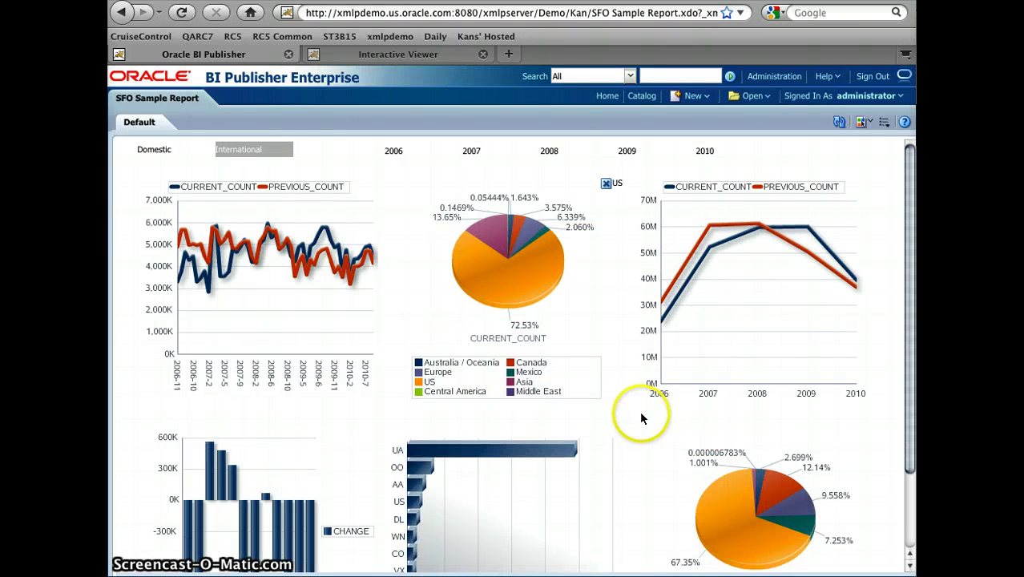
Filter the charts to the Asia region, then remove the Asia filter
left_click(522, 255)
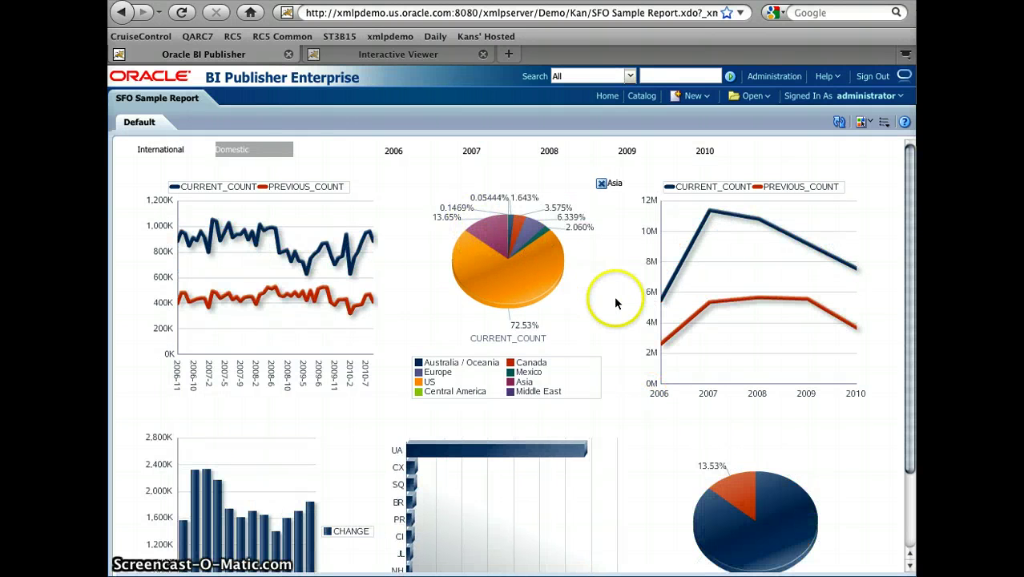
scroll(615, 303, "down", 3)
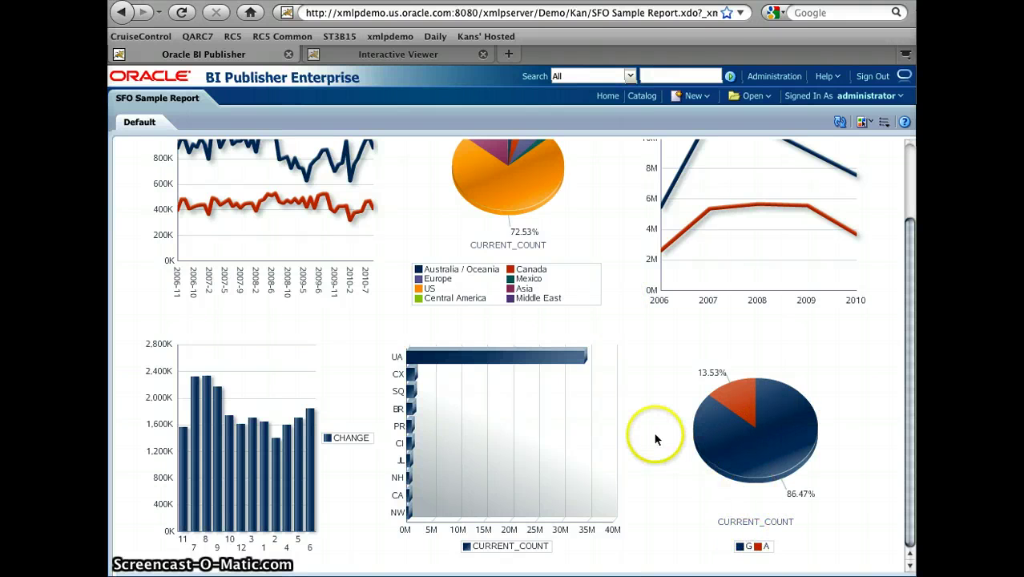
scroll(628, 412, "up", 3)
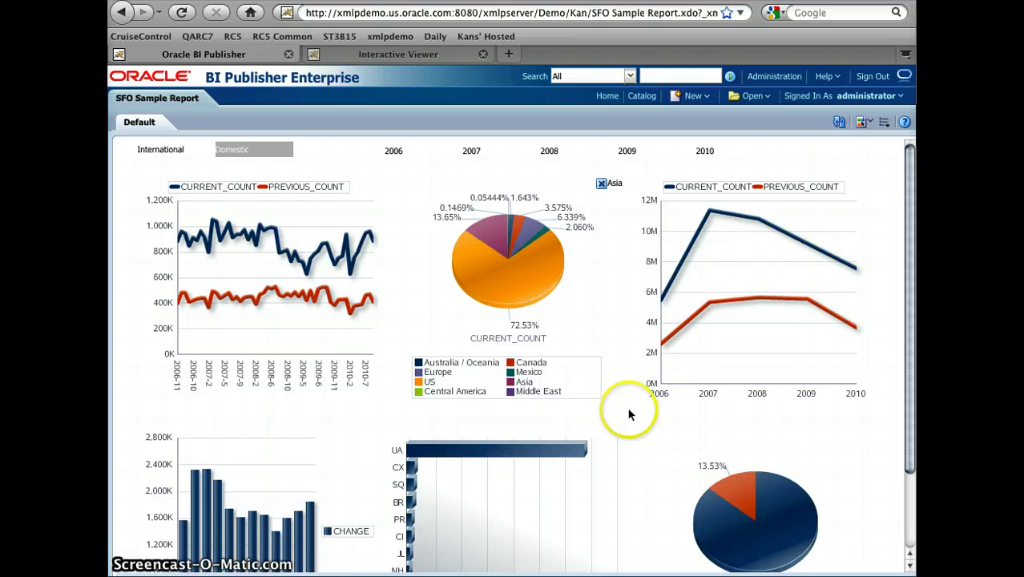
left_click(602, 183)
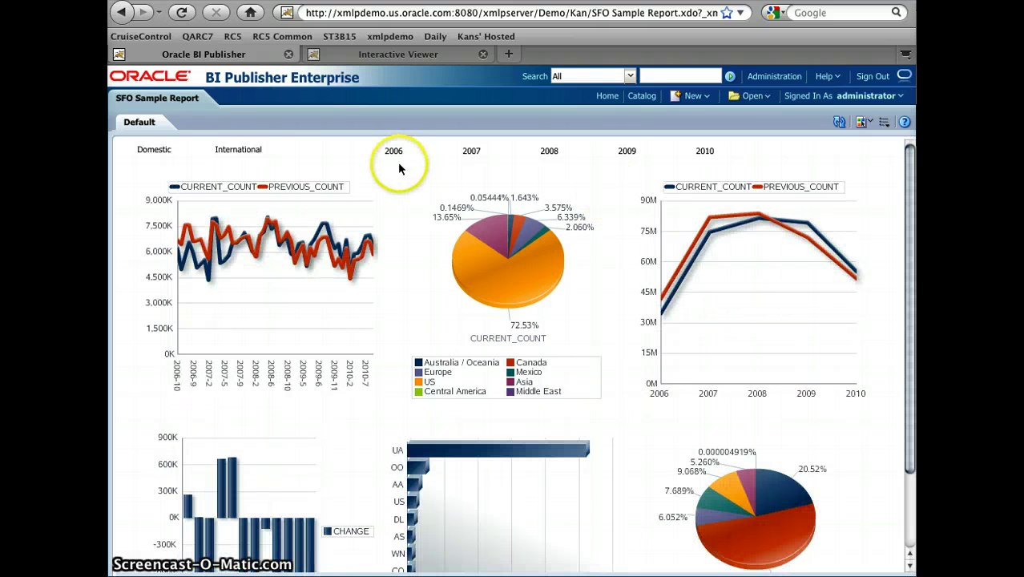
Filter the charts to International traffic and show the Europe slice's passenger value
left_click(247, 156)
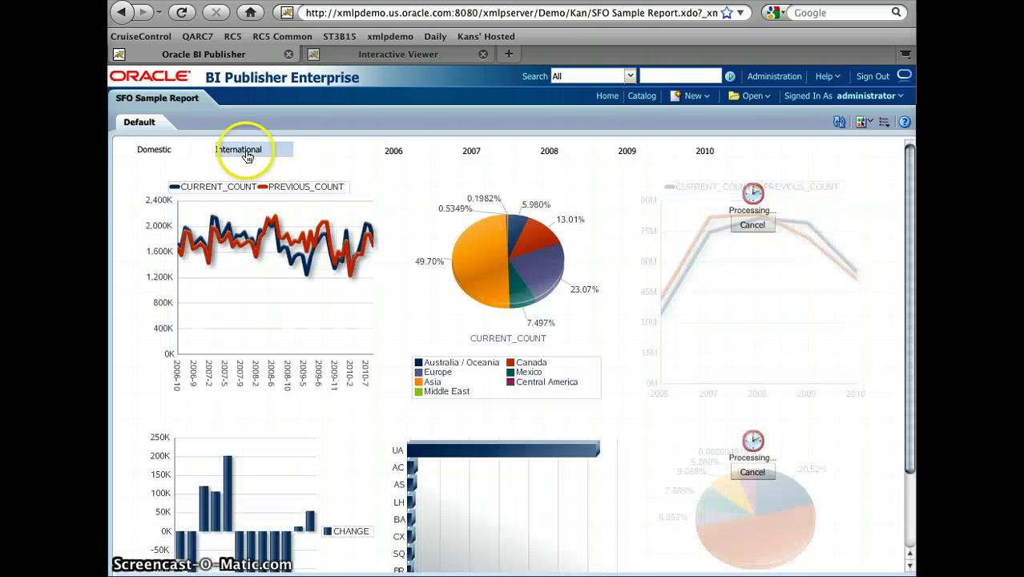
mouse_move(490, 251)
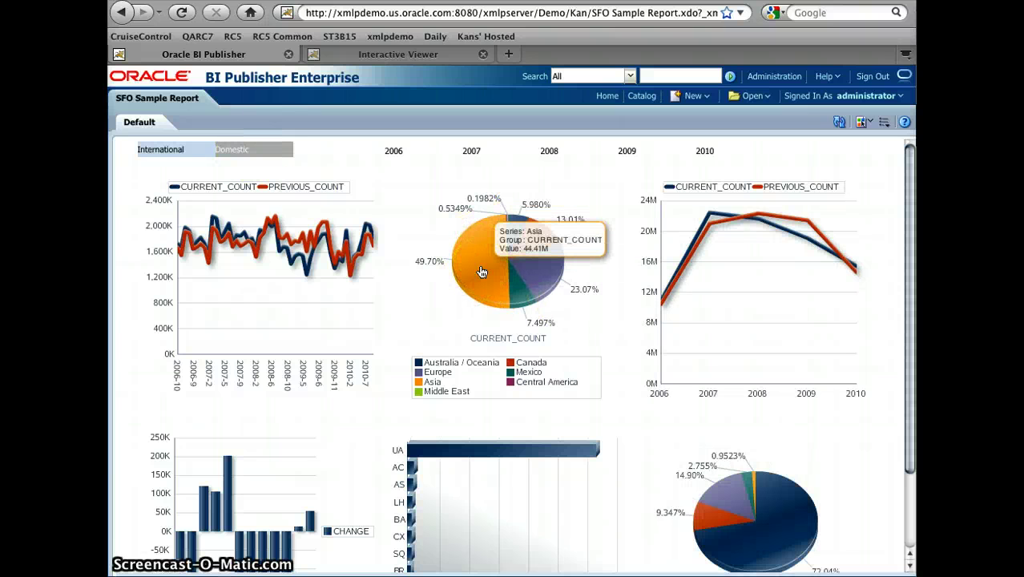
left_click(615, 274)
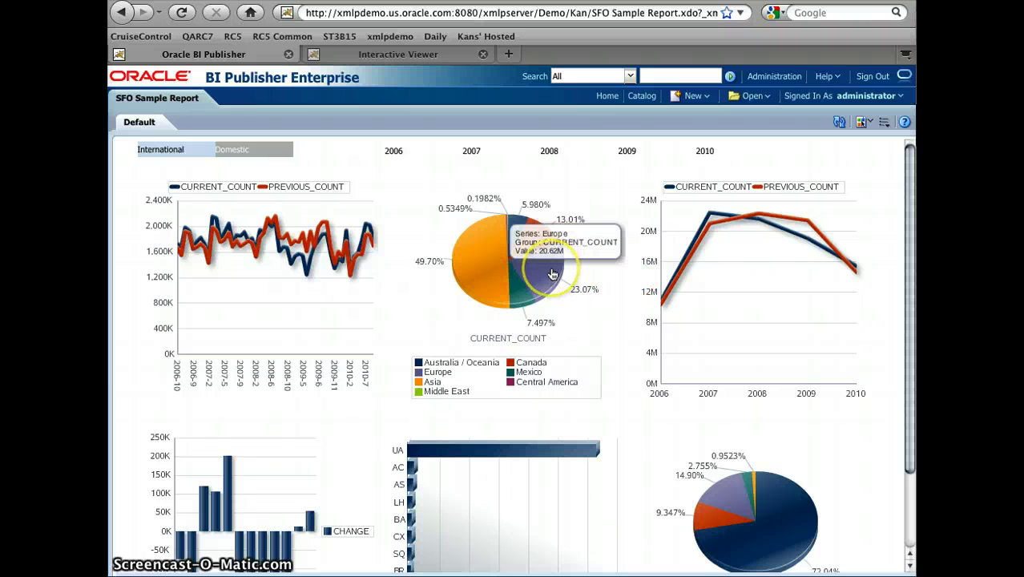
scroll(551, 274, "down", 1)
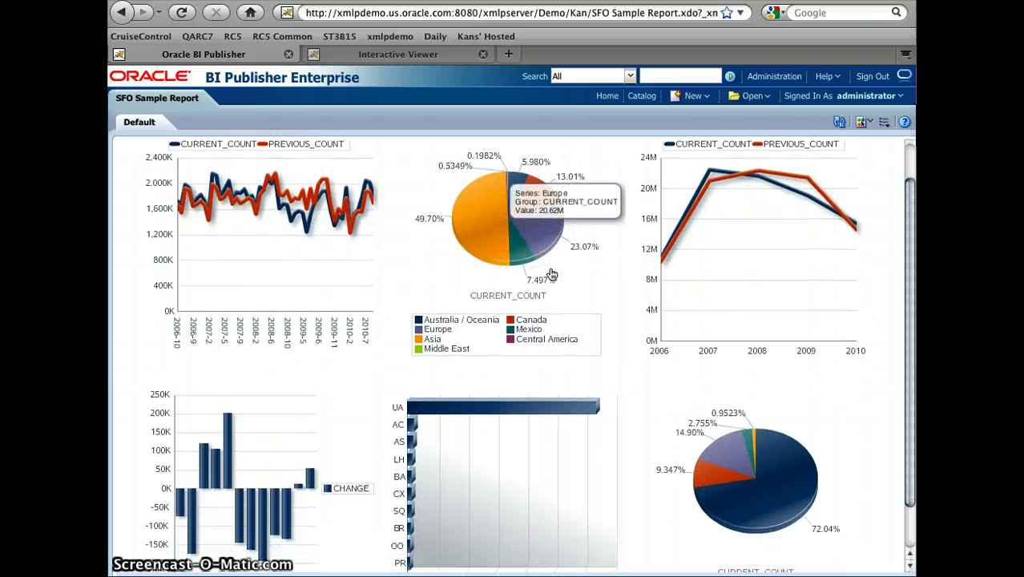
scroll(304, 457, "down", 1)
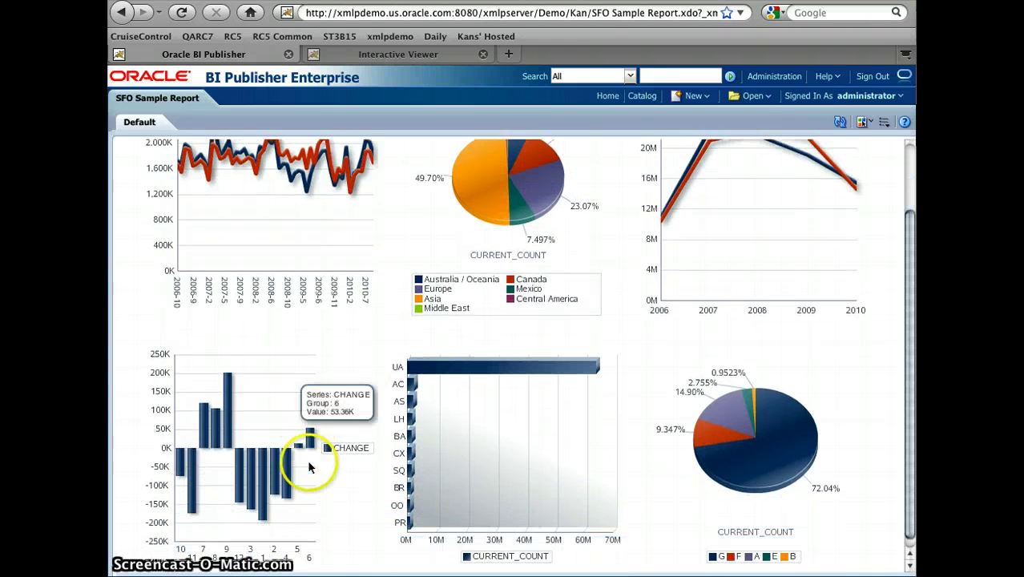
scroll(341, 388, "up", 2)
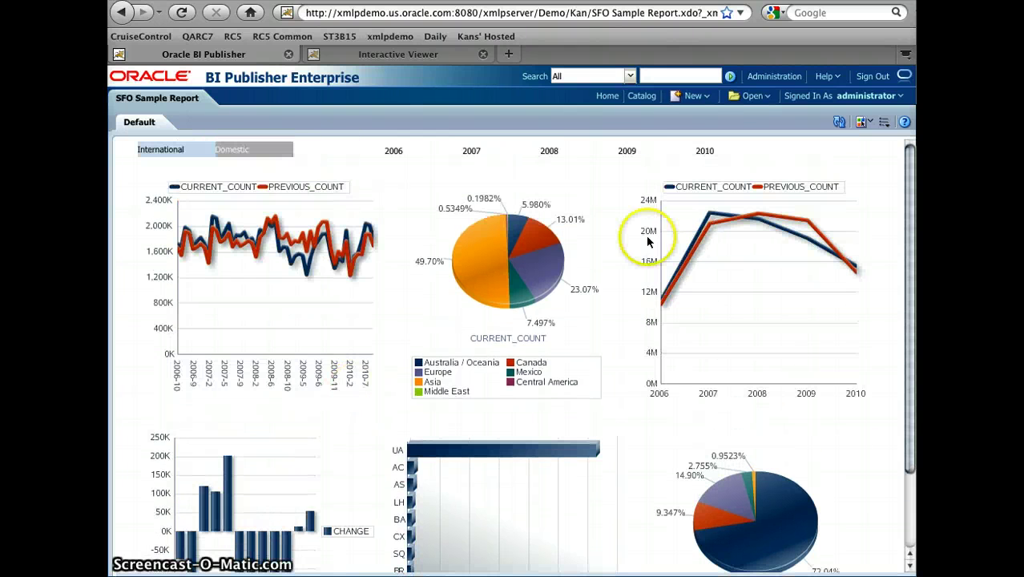
Narrow the charts to the year 2010, leaving the yearly line chart at No Data
left_click(704, 152)
scroll(354, 346, "down", 2)
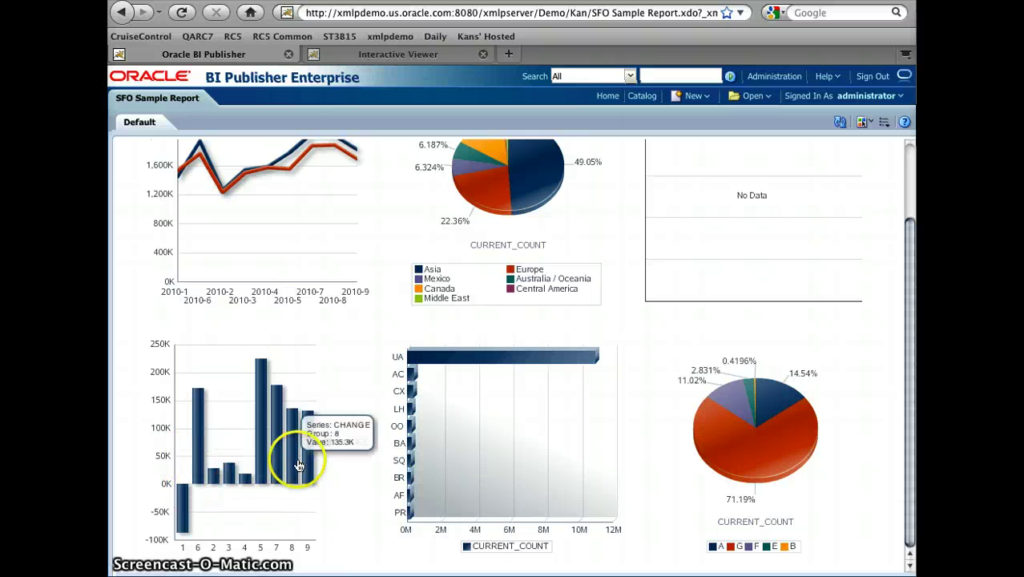
mouse_move(308, 466)
scroll(354, 406, "up", 2)
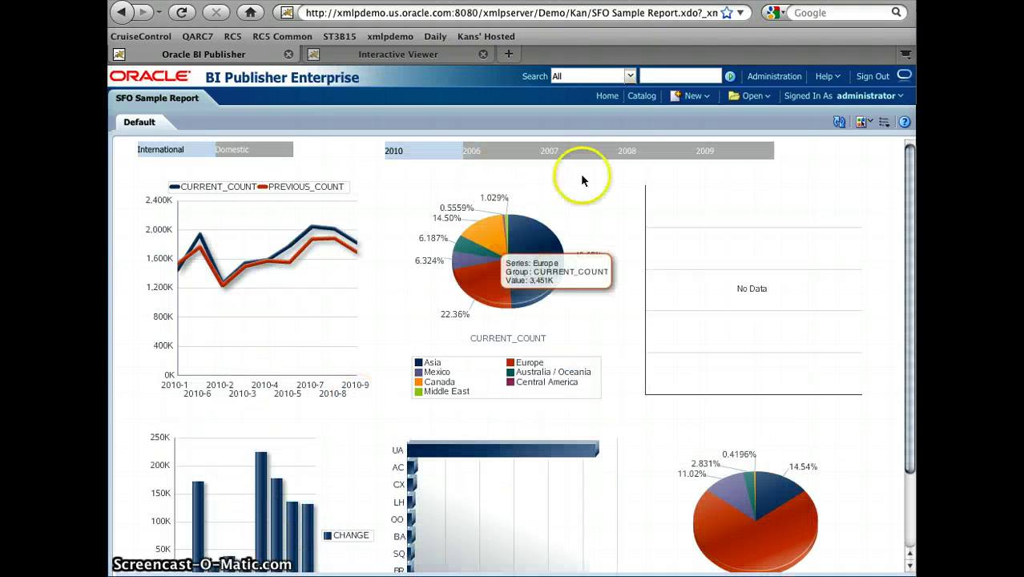
Switch the year filter to 2008 and review the updated charts
left_click(626, 153)
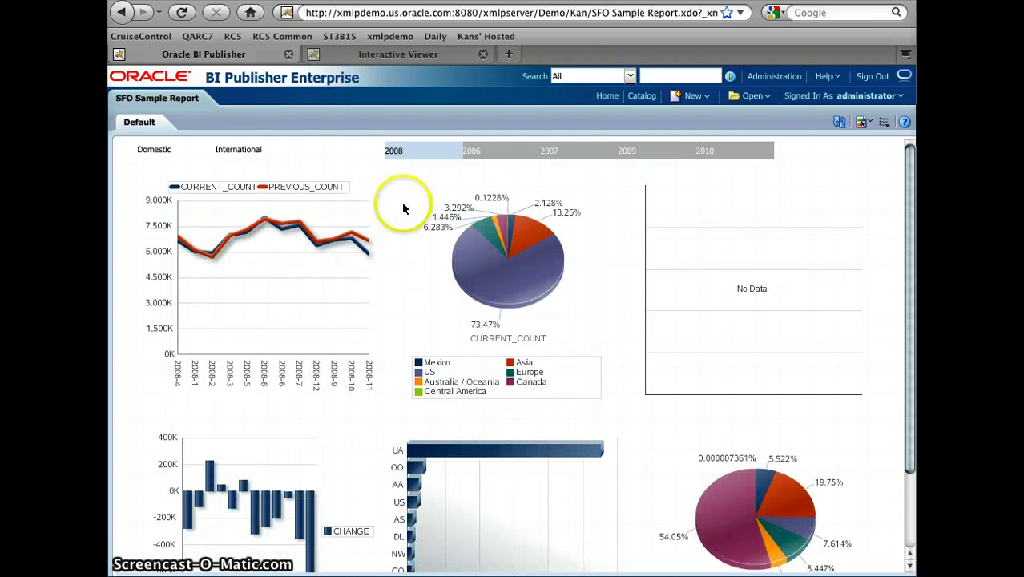
scroll(402, 205, "down", 2)
scroll(402, 205, "up", 2)
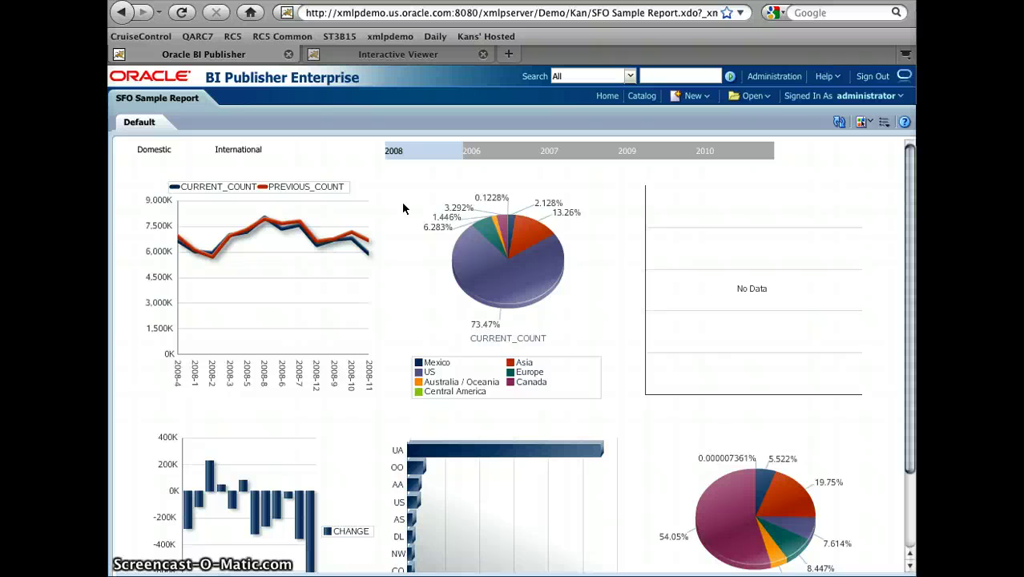
scroll(405, 205, "down", 1)
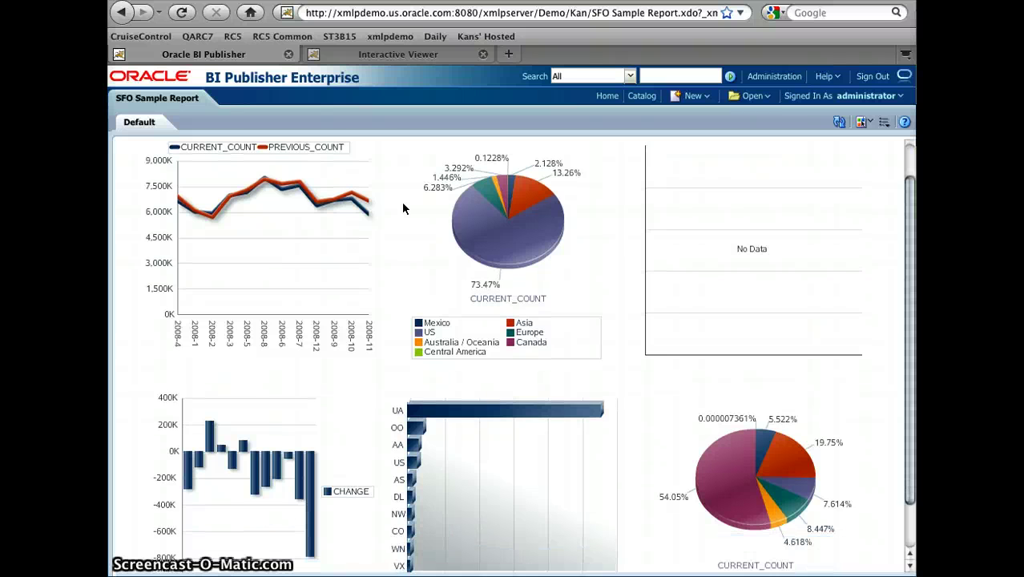
scroll(405, 206, "up", 1)
scroll(354, 298, "down", 2)
left_click(354, 299)
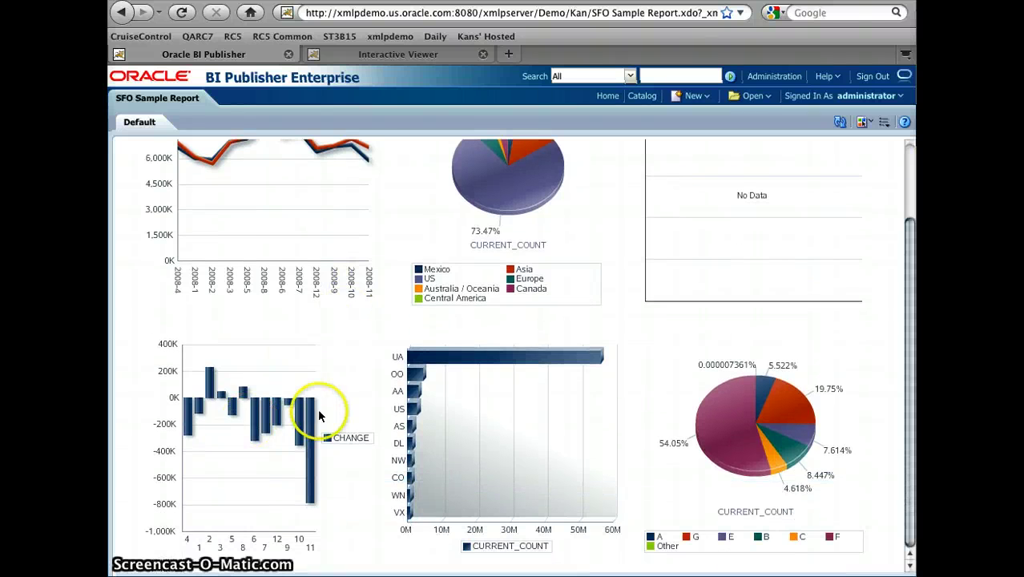
scroll(407, 292, "up", 2)
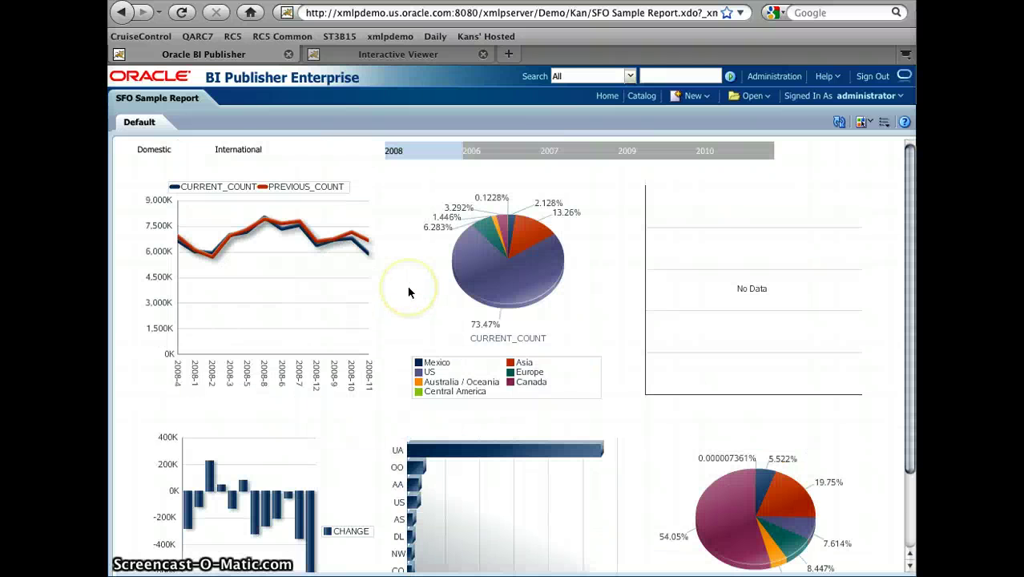
Clear and reapply the 2008 year filter, then filter the charts to Domestic traffic
left_click(394, 152)
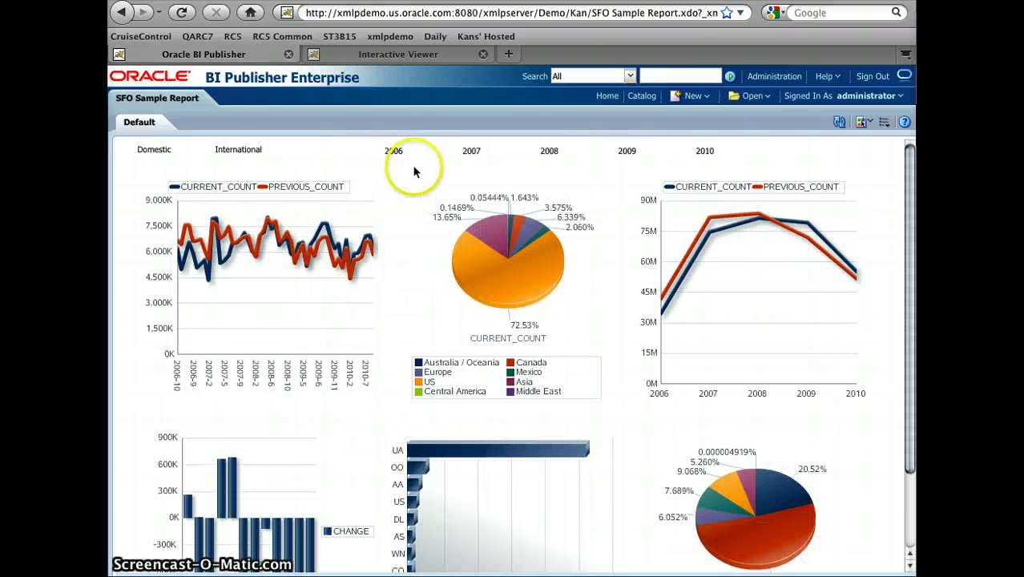
left_click(554, 152)
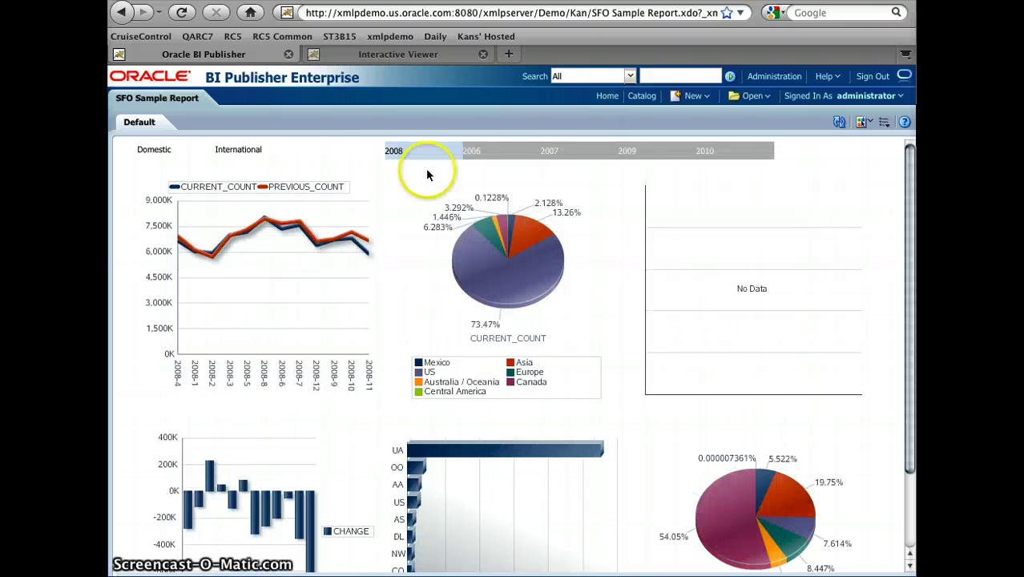
left_click(242, 153)
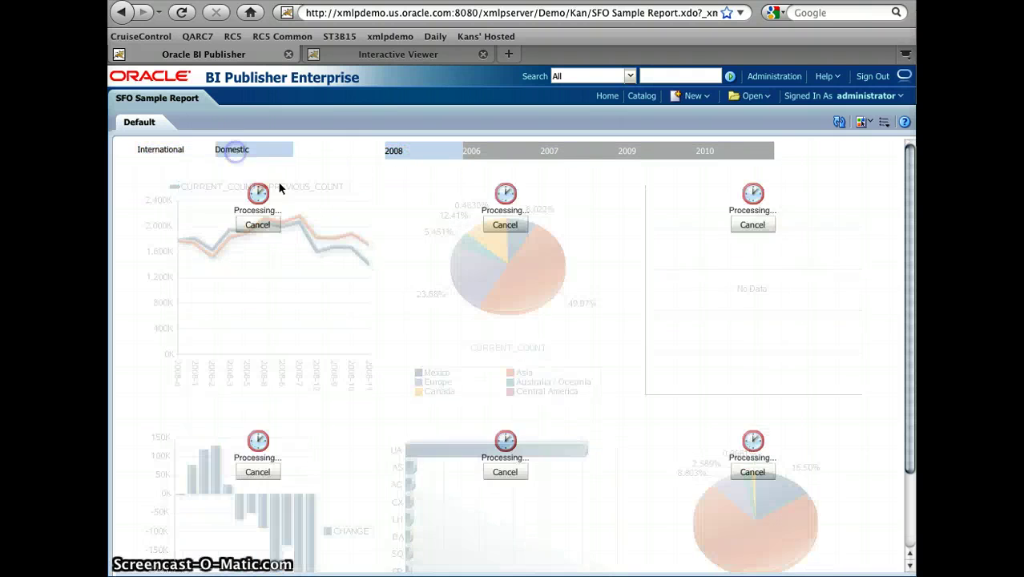
scroll(343, 343, "down", 3)
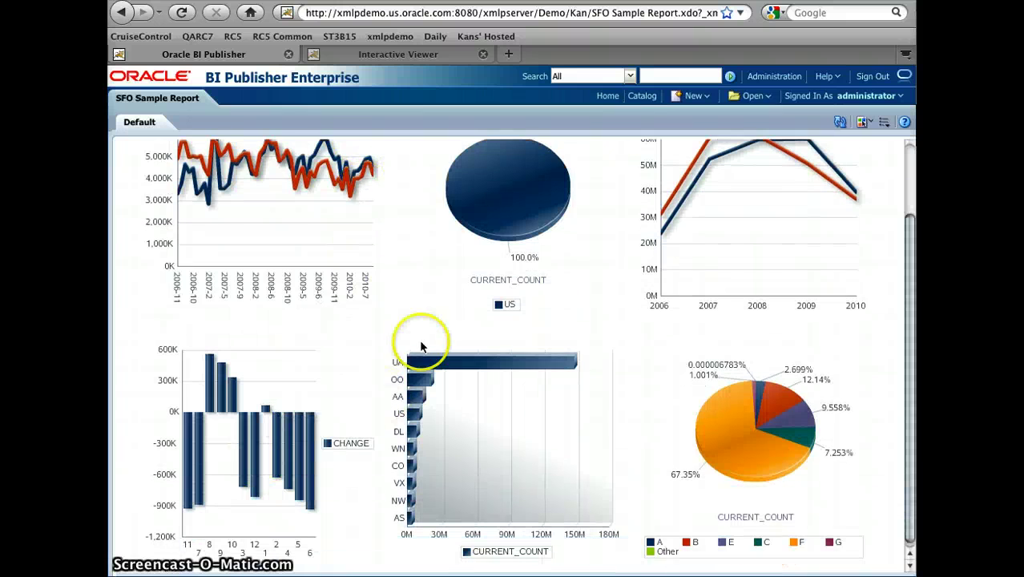
scroll(408, 325, "up", 3)
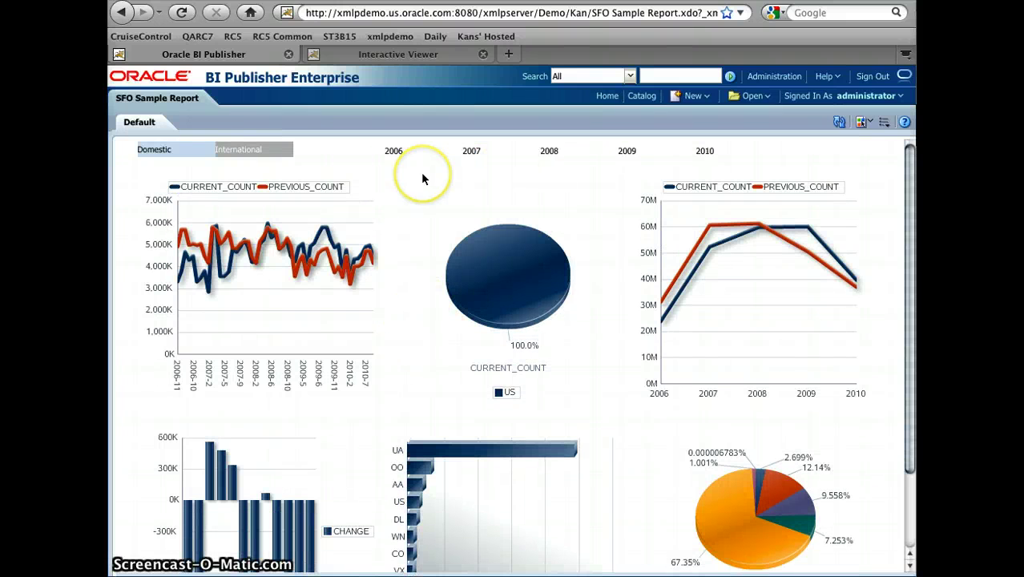